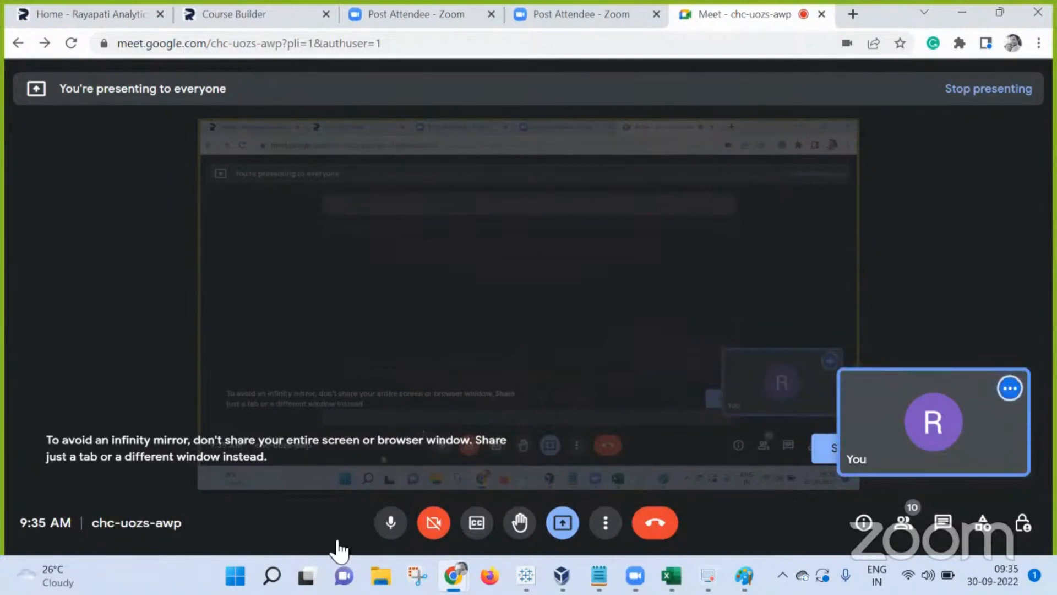
Step: Stop presenting the screen to the Google Meet call
click(562, 523)
click(613, 469)
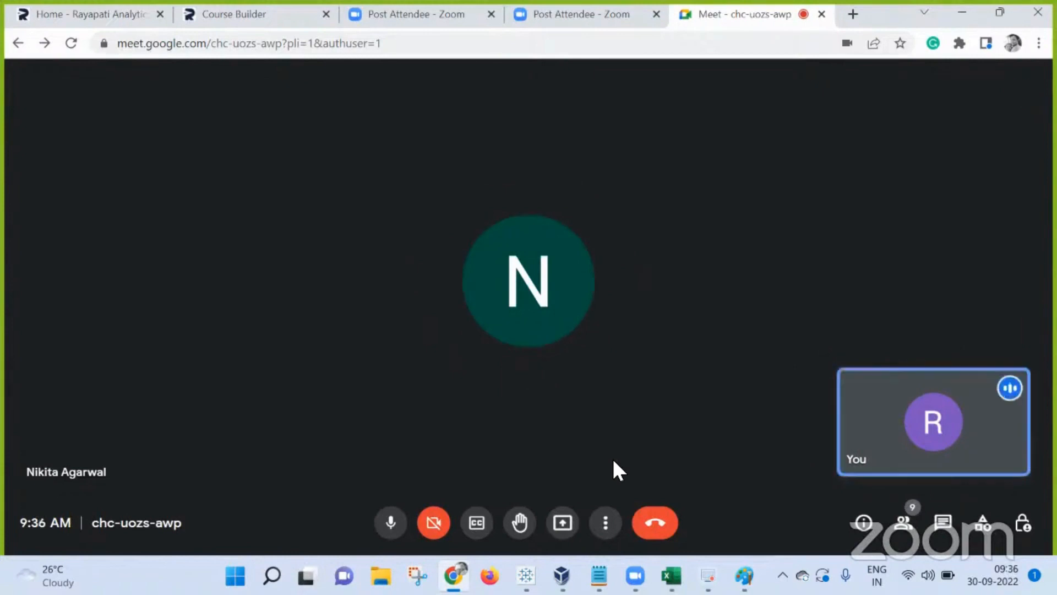
Step: Look through the list of people in the call, then close it
click(902, 525)
scroll(890, 457, down, 3)
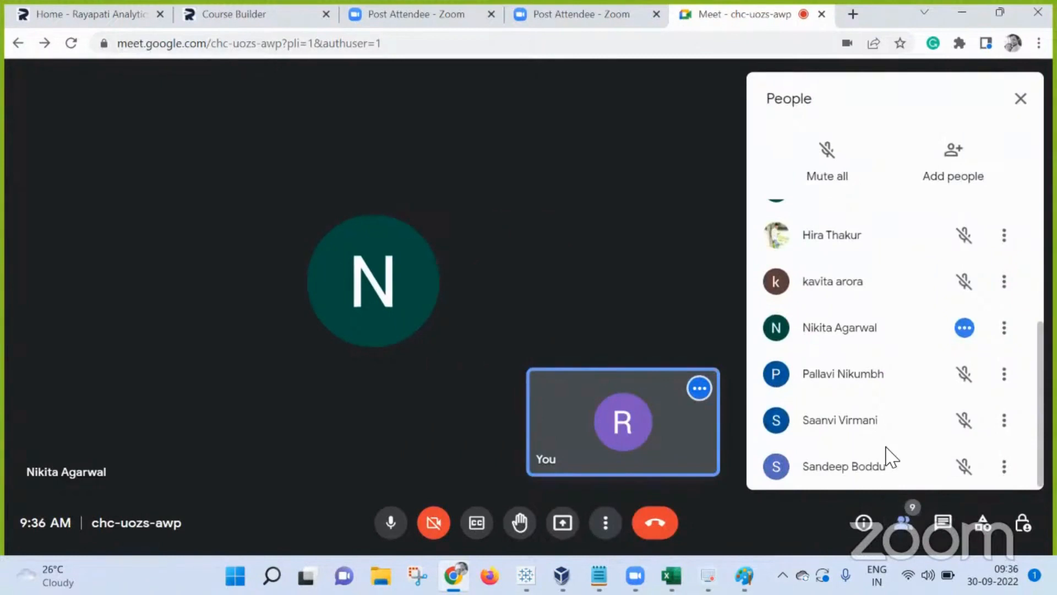
scroll(890, 457, up, 5)
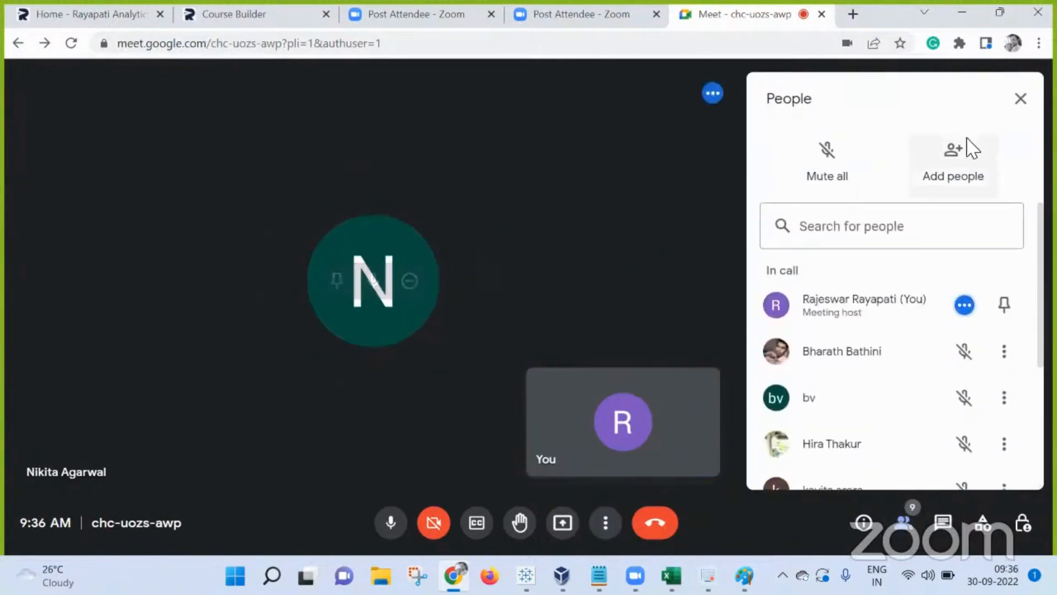
click(1020, 98)
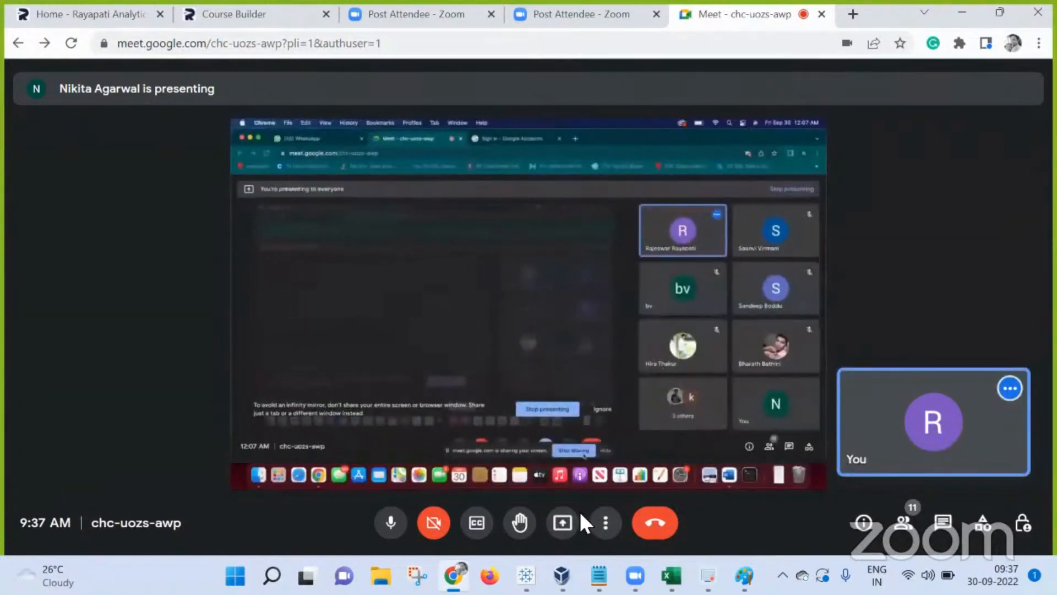
Step: Present the entire screen to the meeting and hide the screen-sharing notification
click(567, 523)
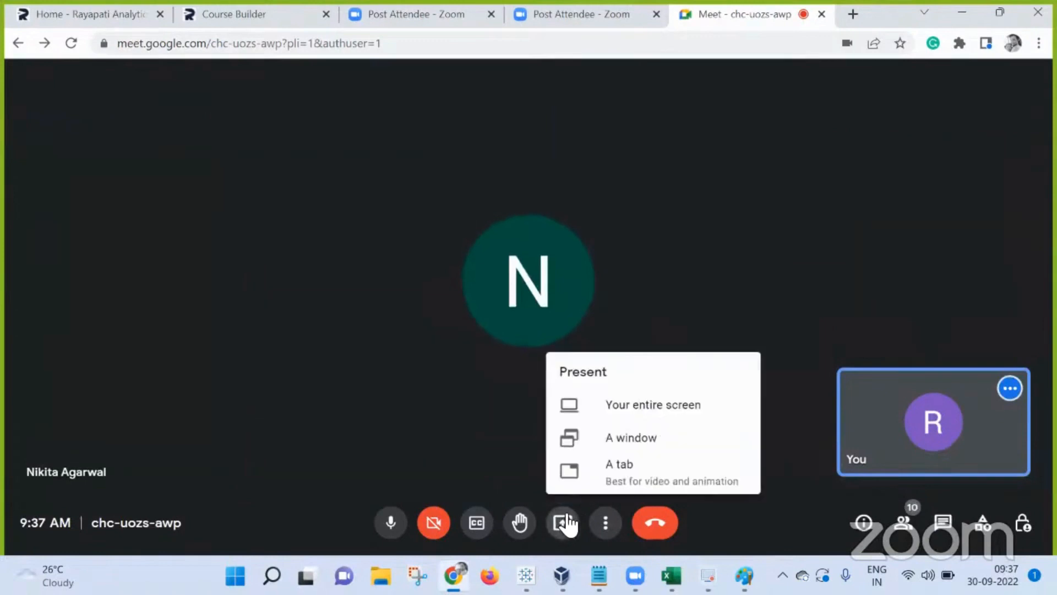
click(610, 417)
click(492, 253)
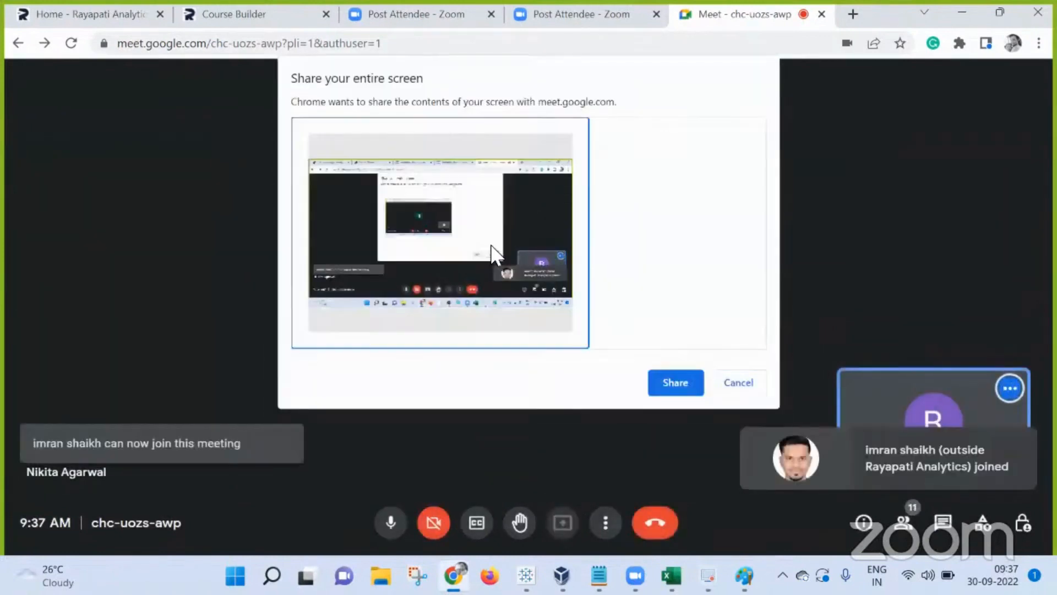
click(669, 386)
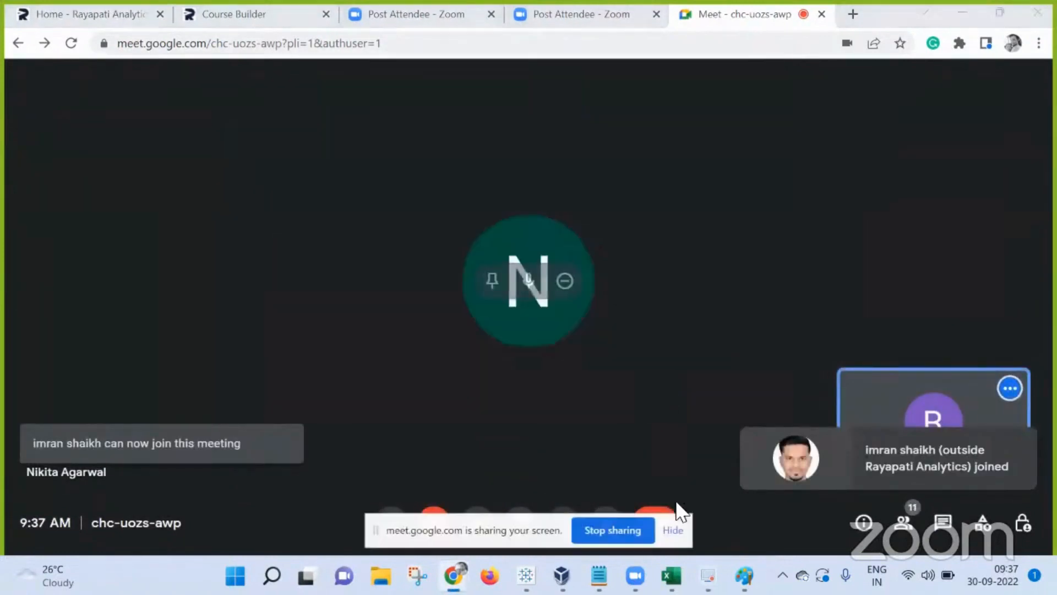
click(672, 531)
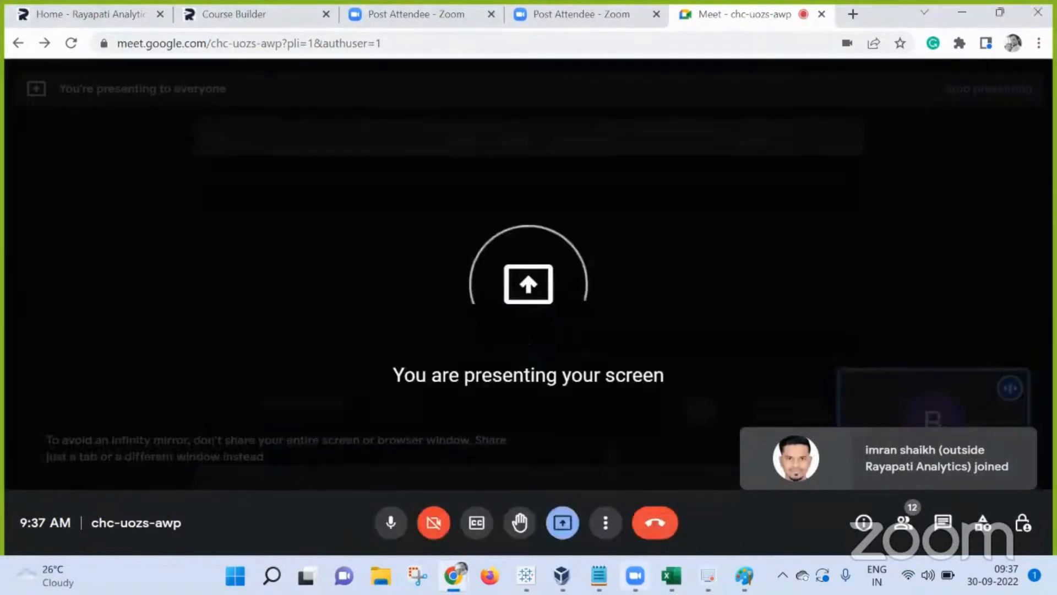
Step: Switch to the Tableau Public workbook Book2 and delete all existing parameters, from Customer ID Parameter through Parameter 5
mouse_move(526, 575)
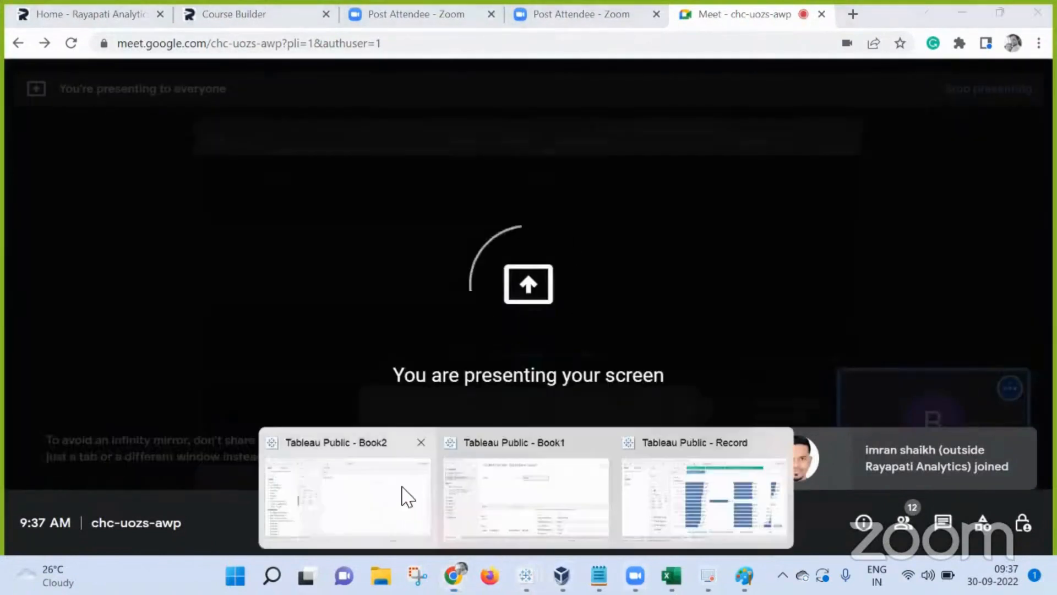
click(371, 483)
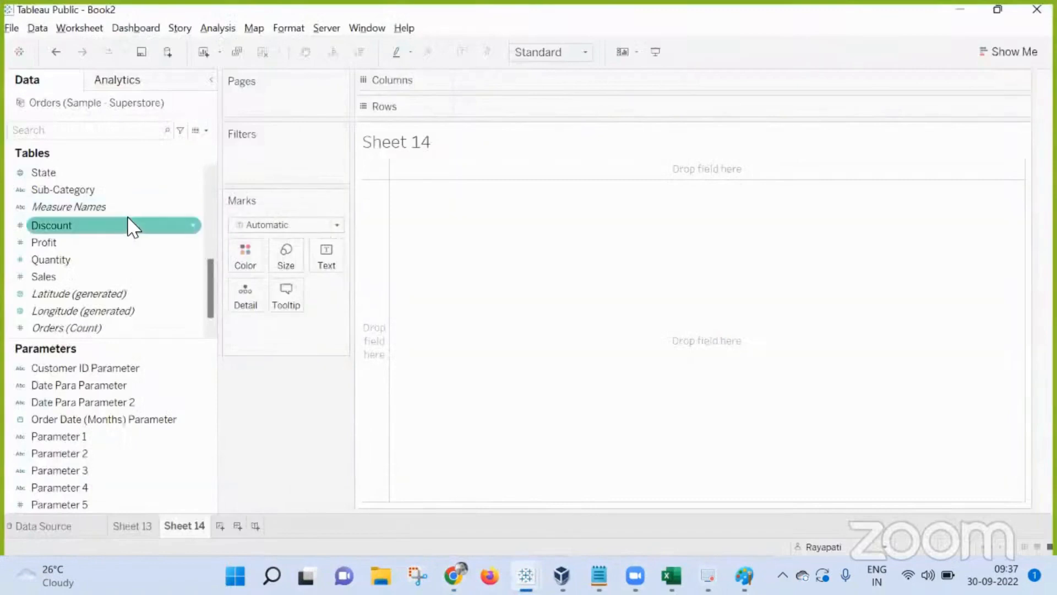
scroll(127, 226, up, 2)
scroll(128, 234, down, 3)
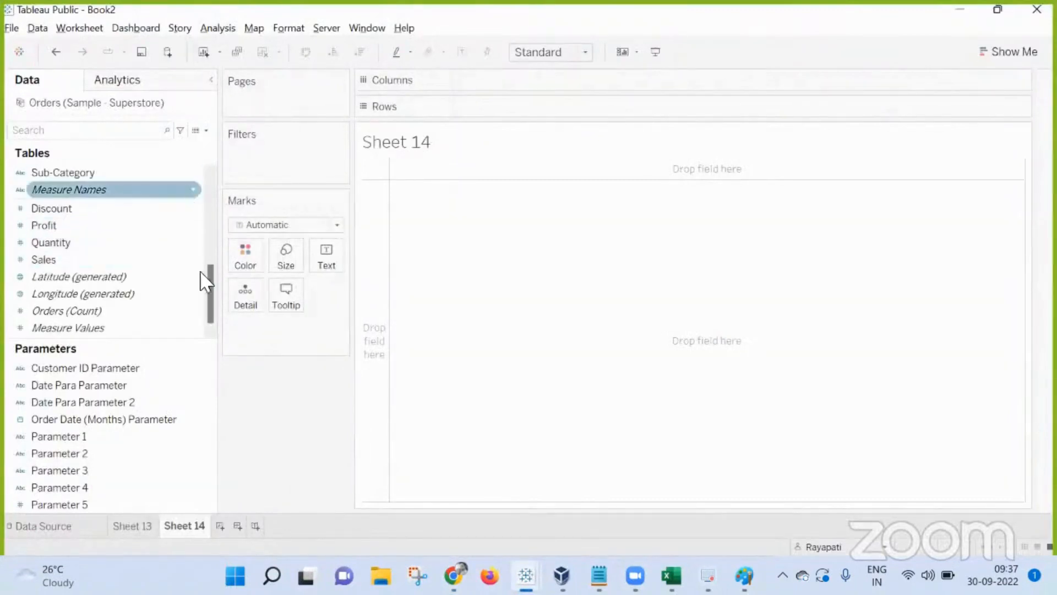
click(130, 367)
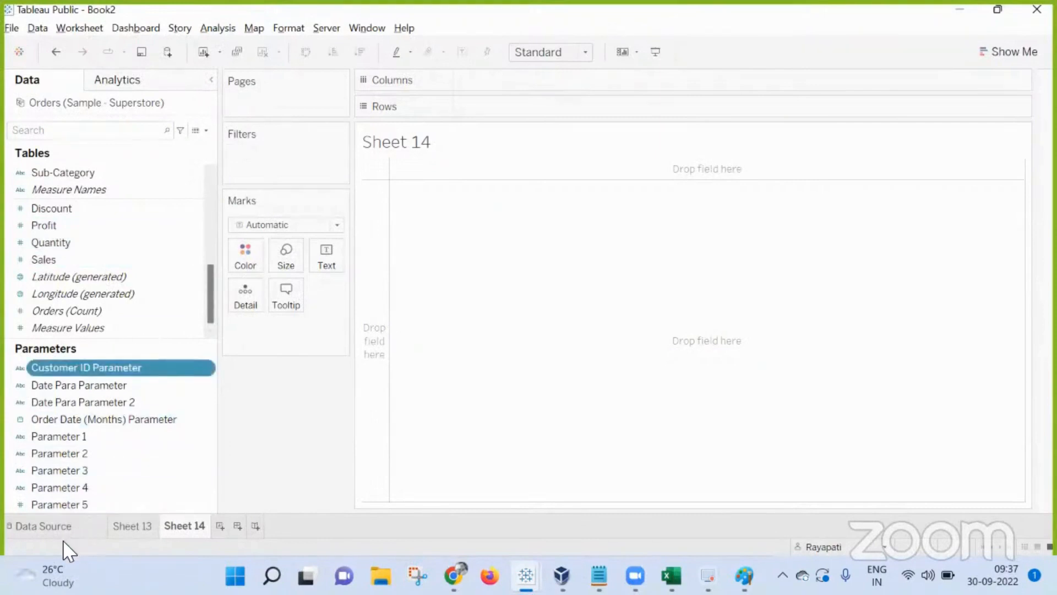
shift+click(93, 506)
right_click(80, 435)
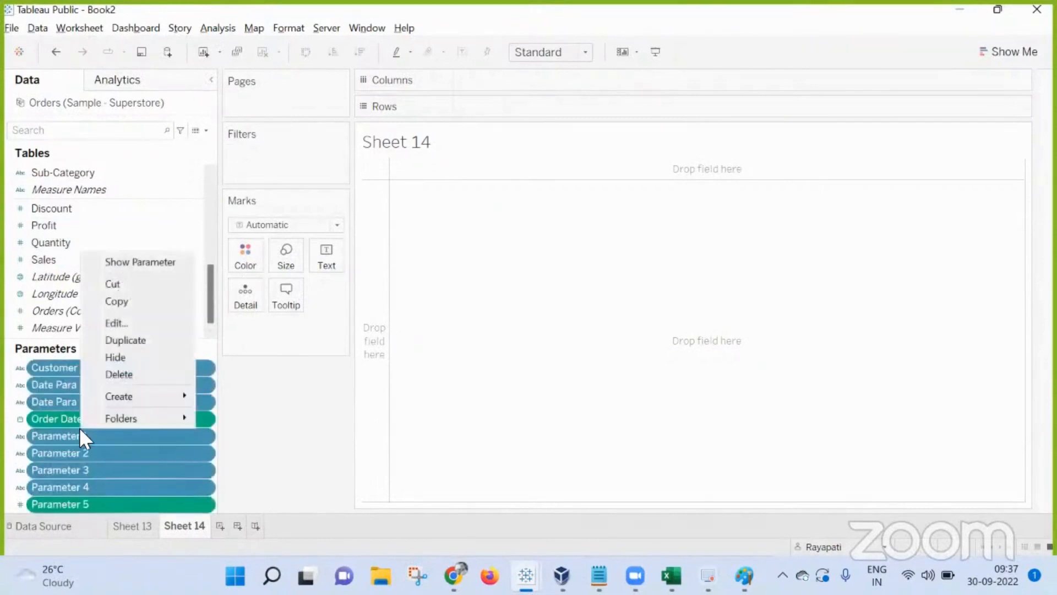
click(137, 384)
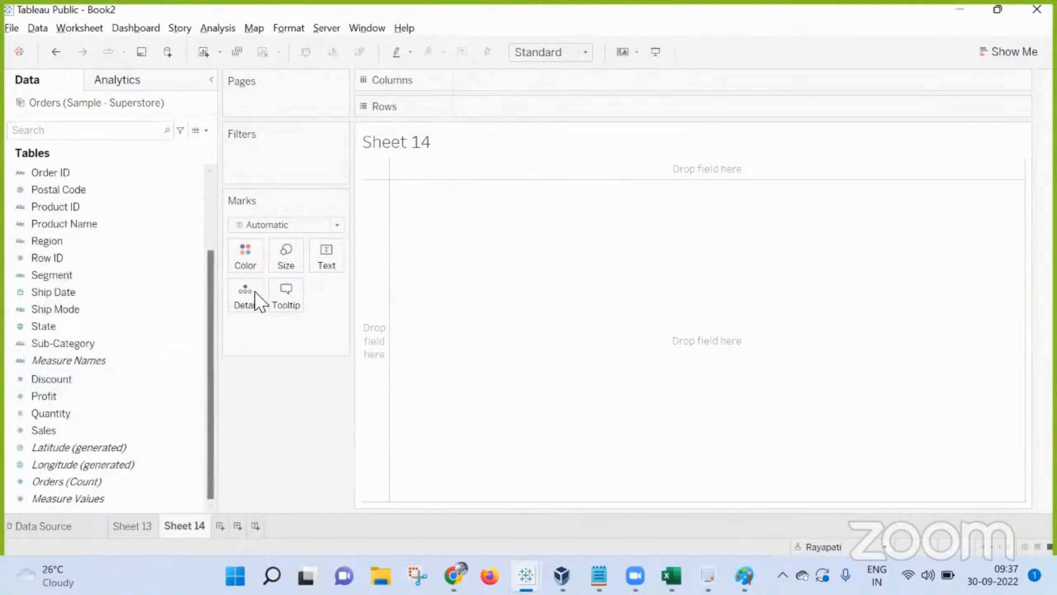
Step: Start a new parameter with the String data type and restrict its allowable values to a list
click(206, 130)
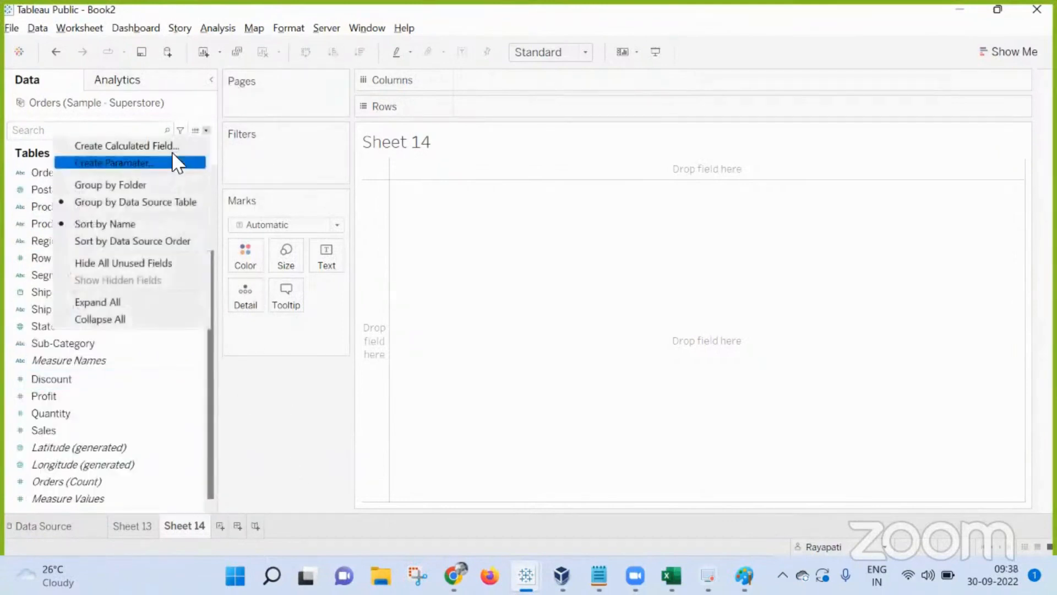
click(174, 147)
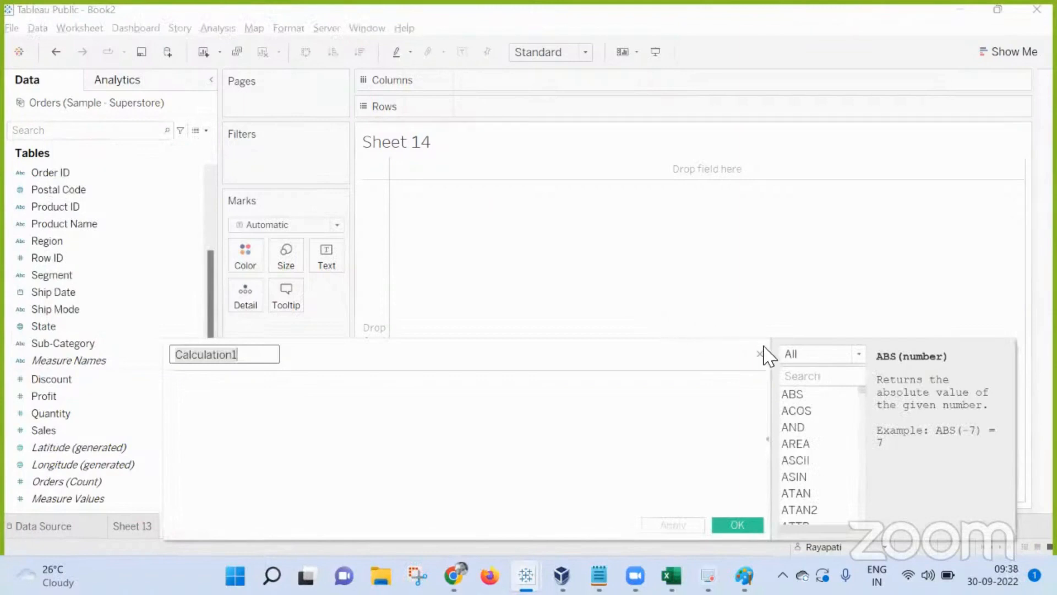
click(205, 131)
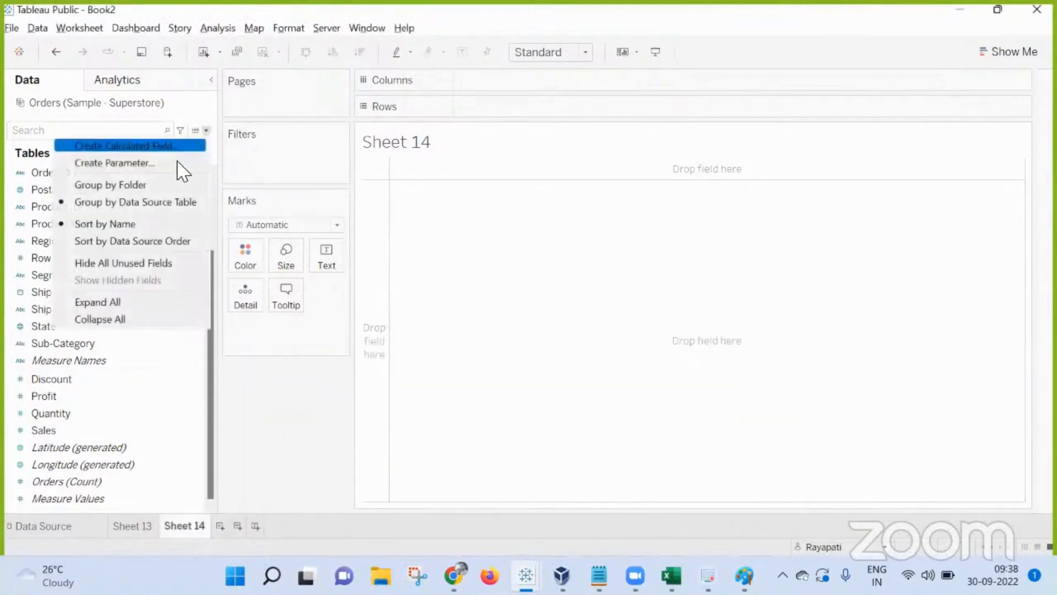
click(176, 163)
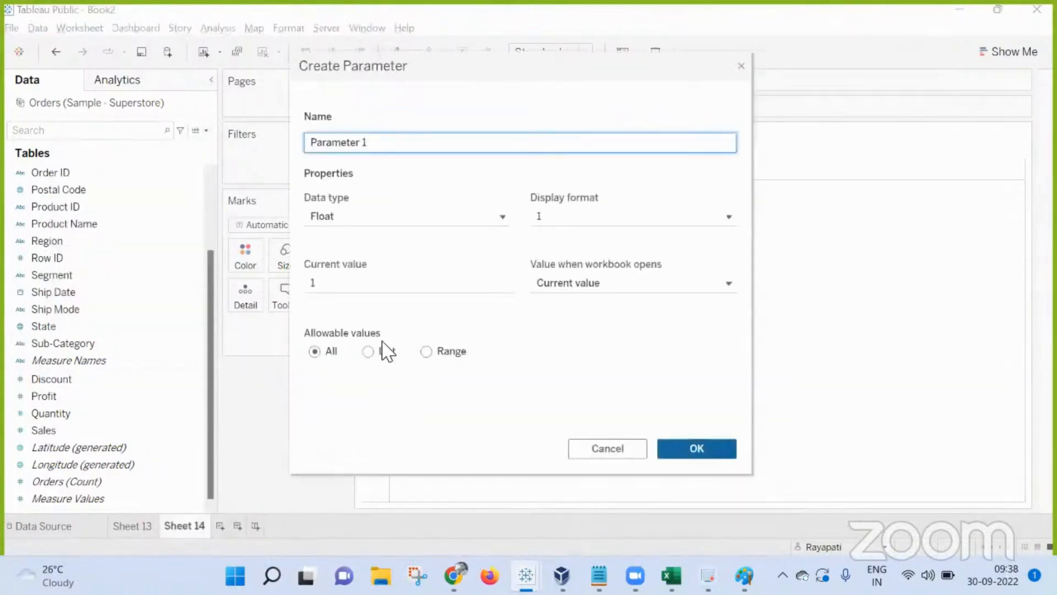
click(338, 216)
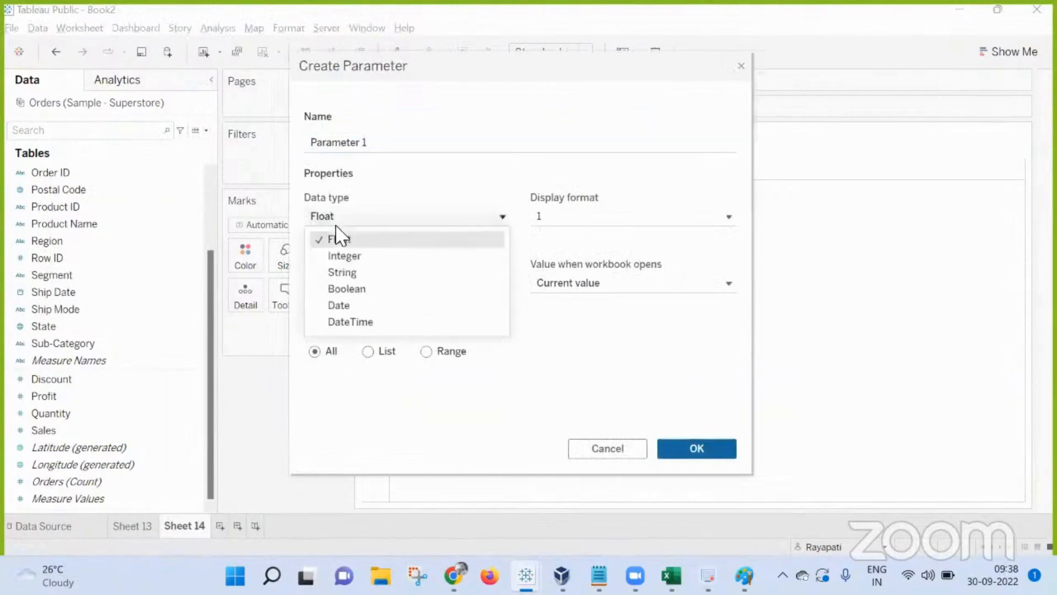
click(347, 272)
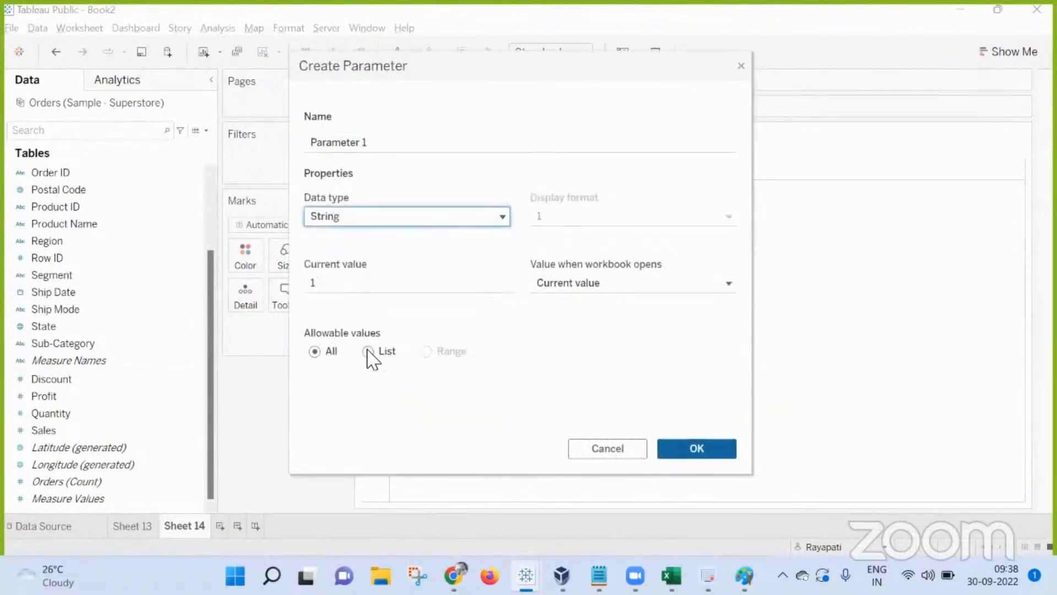
click(370, 353)
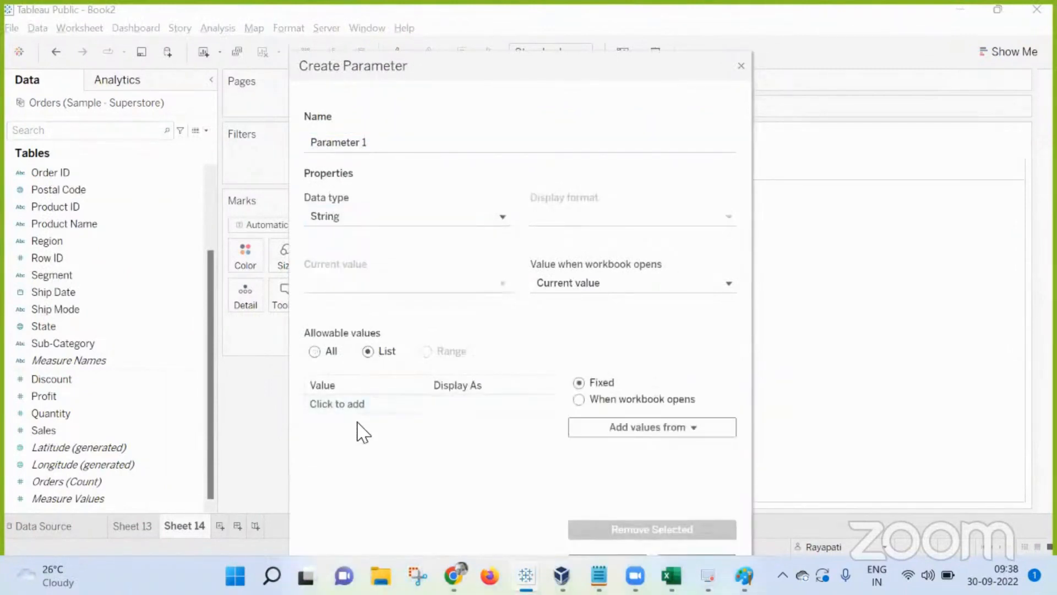
Step: Add Sales as the first value in the parameter's list
click(338, 406)
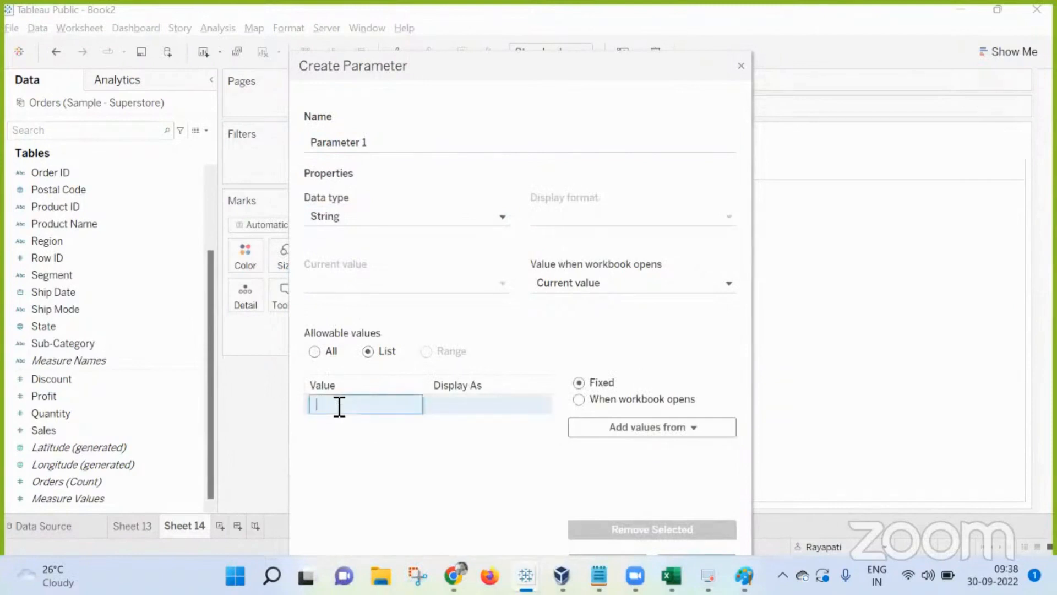
text(Sak)
text(es)
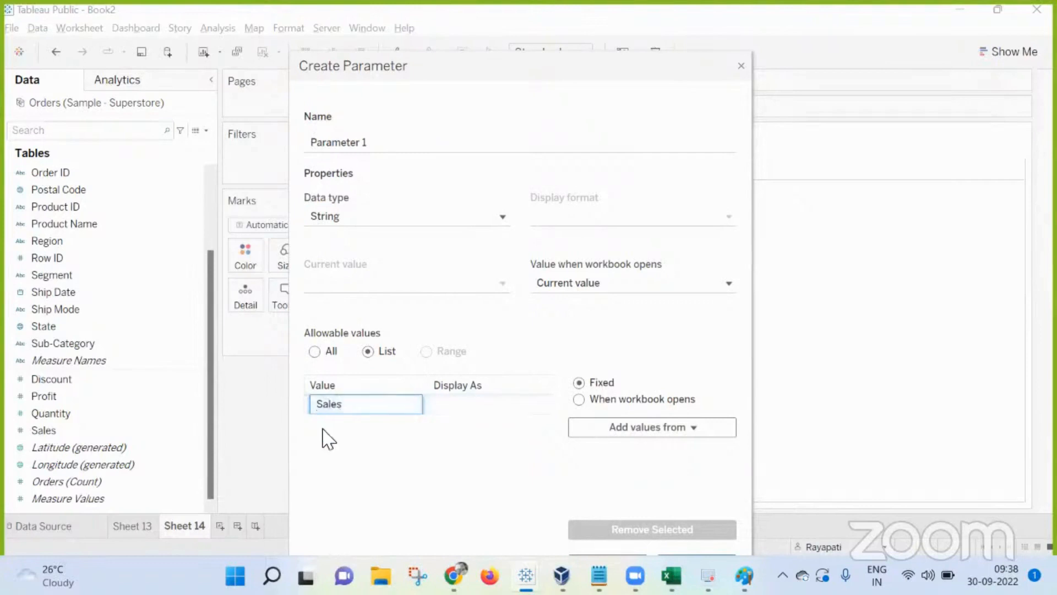
click(330, 432)
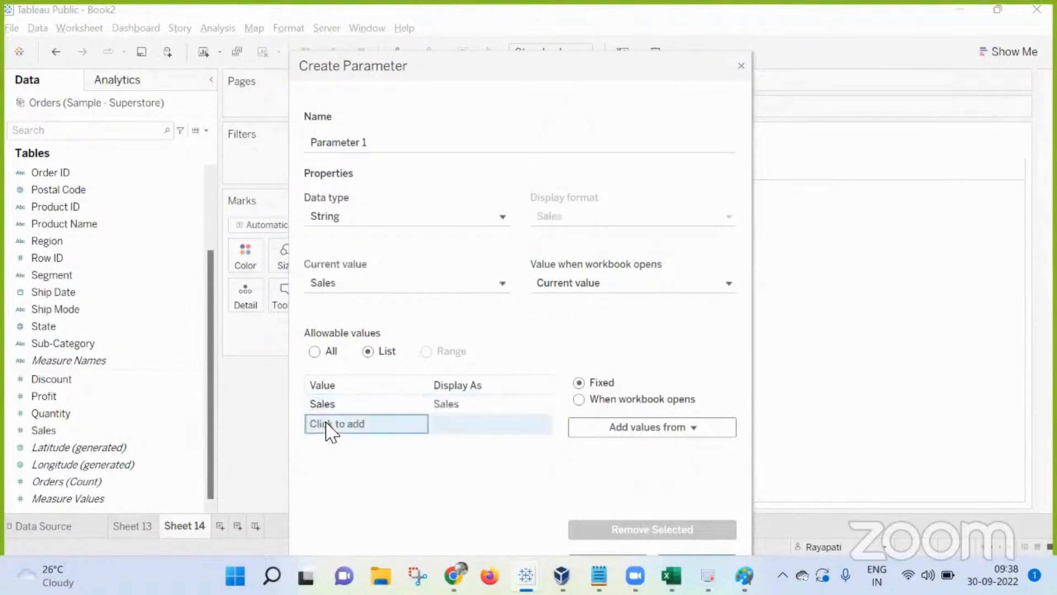
Step: Add Profit Ratio as the second list value and create the parameter under the name Parameter 1
click(330, 426)
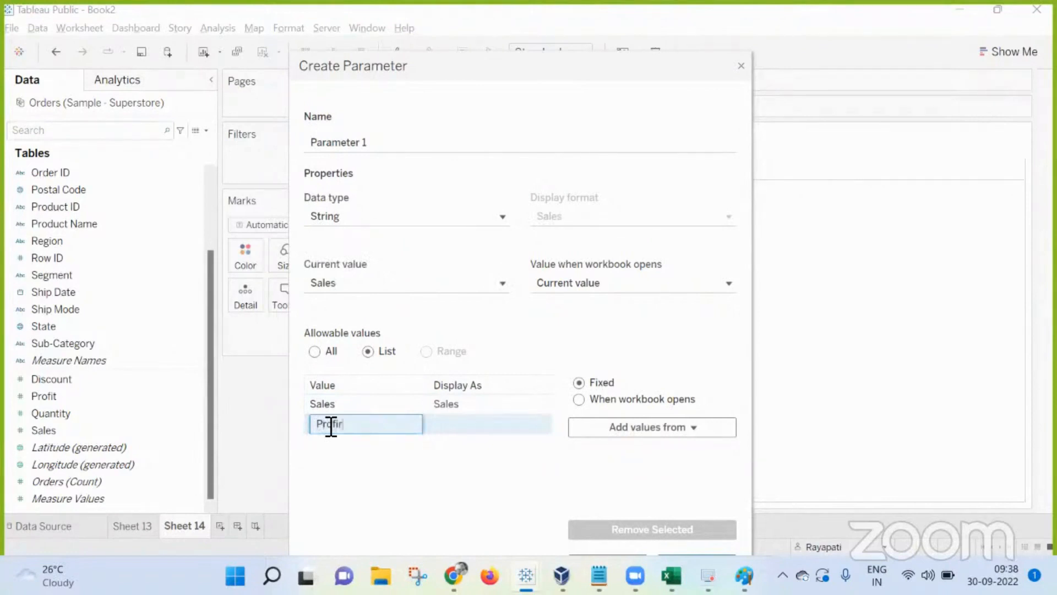
text(Profir=t)
key(BackSpace)
key(BackSpace)
key(BackSpace)
text(t Ra)
key(Return)
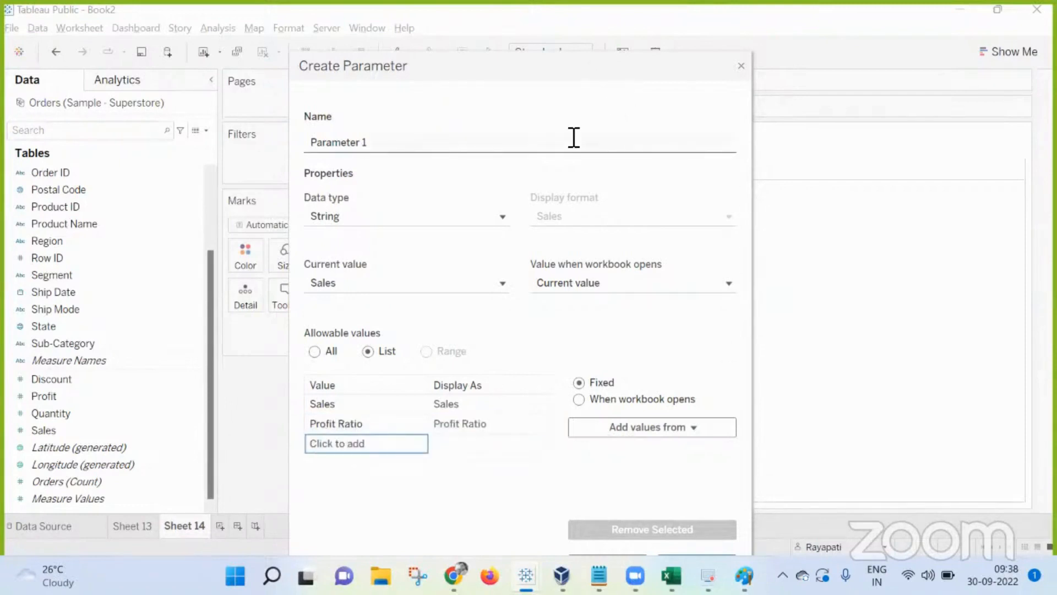
key(ctrl+minus)
click(669, 531)
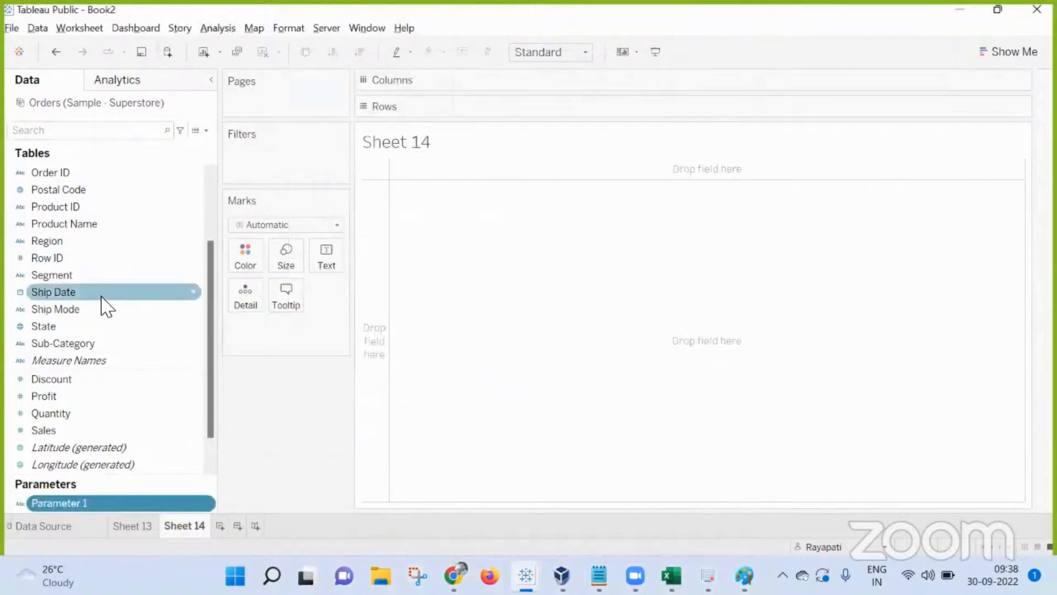
Step: Start a new calculated field and begin its formula with the sum of Sales
scroll(100, 316, down, 1)
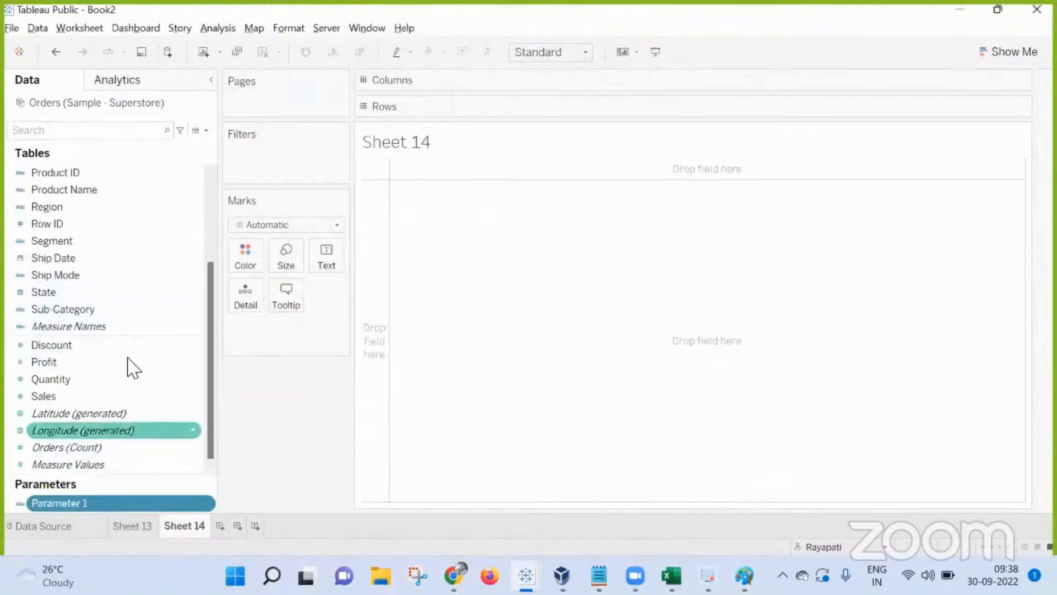
click(218, 28)
click(325, 320)
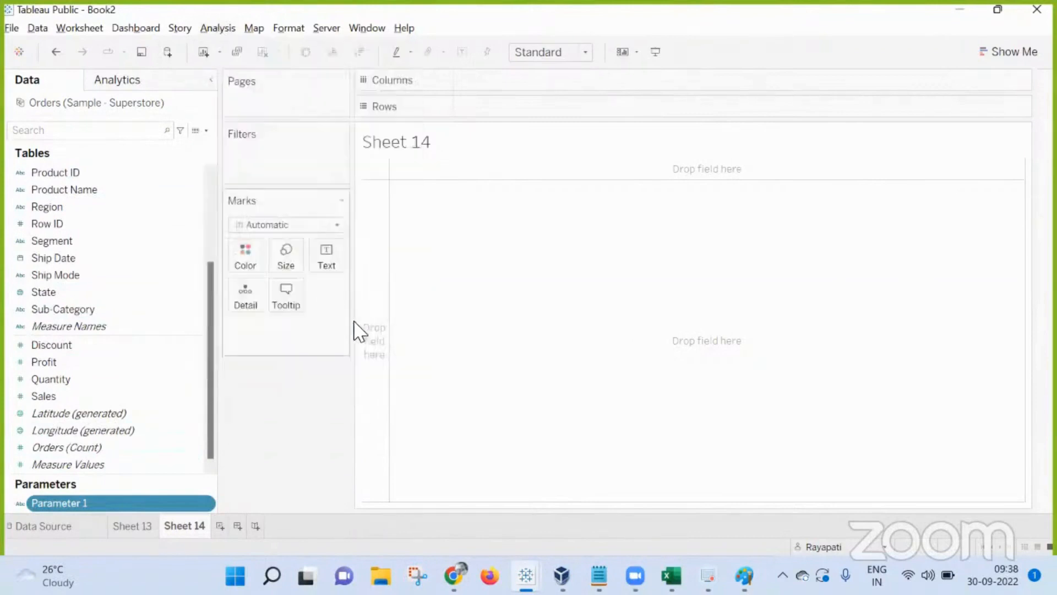
click(378, 429)
text(SUM([Sales]))
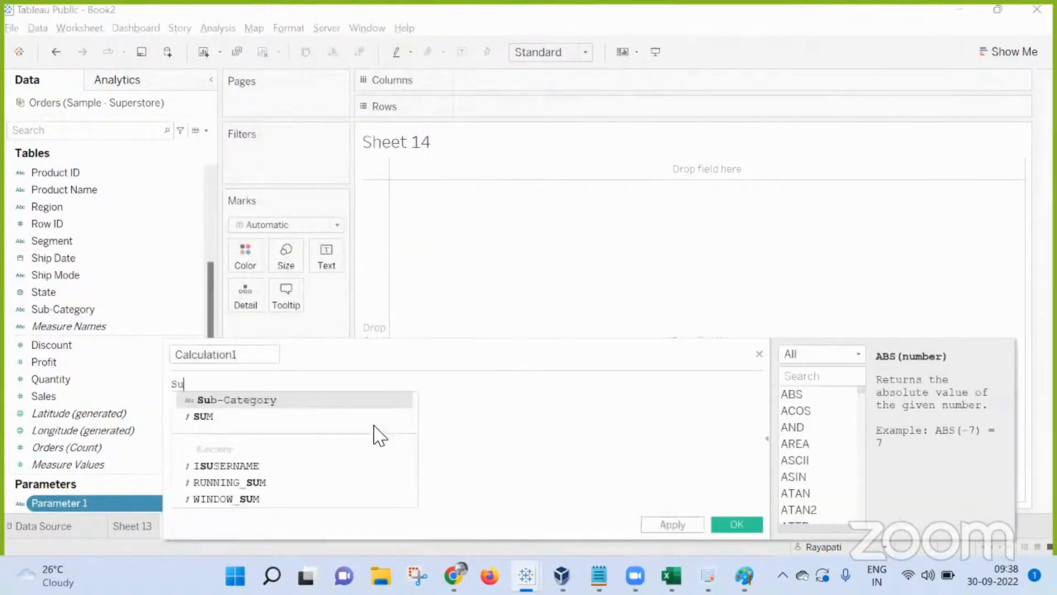
Step: Replace Sales with Profit in the formula, making its first line SUM([Profit])
key(BackSpace)
key(BackSpace)
key(BackSpace)
key(BackSpace)
key(BackSpace)
key(BackSpace)
key(BackSpace)
key(BackSpace)
key(BackSpace)
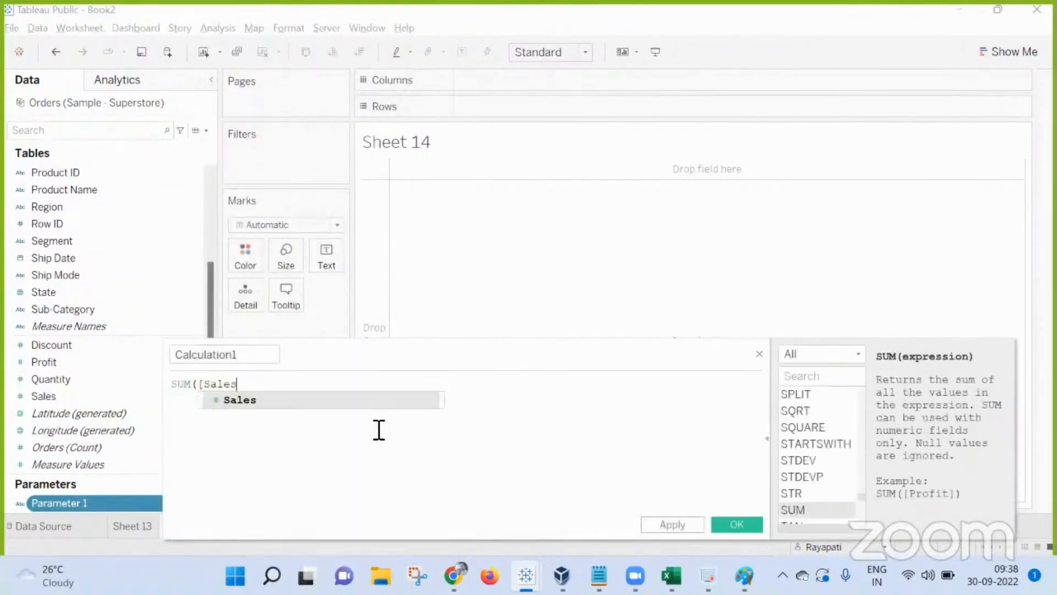
text((pro)
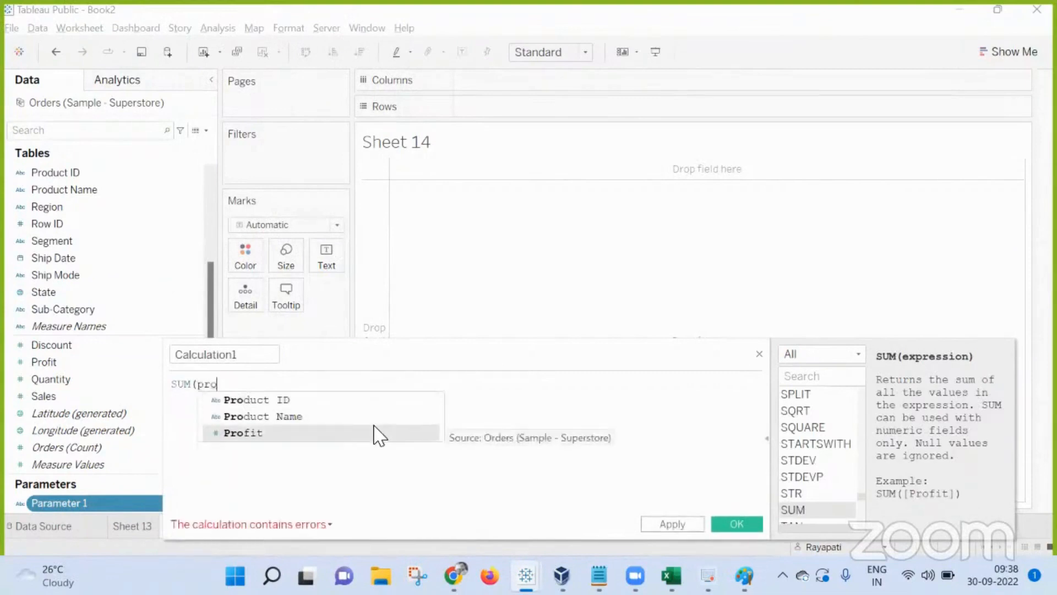
click(379, 434)
text())
key(Return)
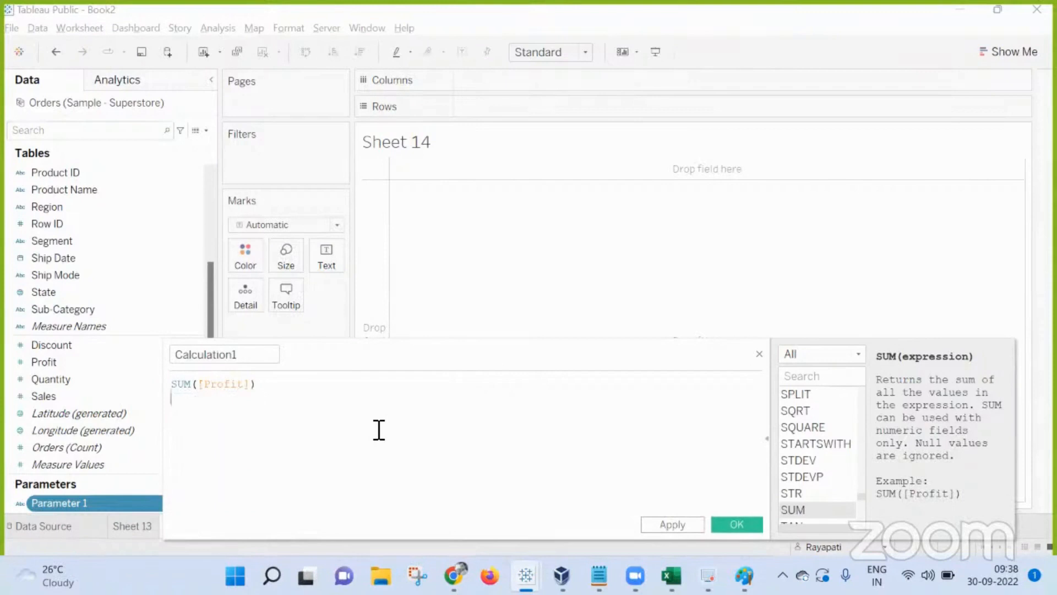
Step: Complete the ratio formula by dividing the profit sum by SUM([Sales])
text(sum)
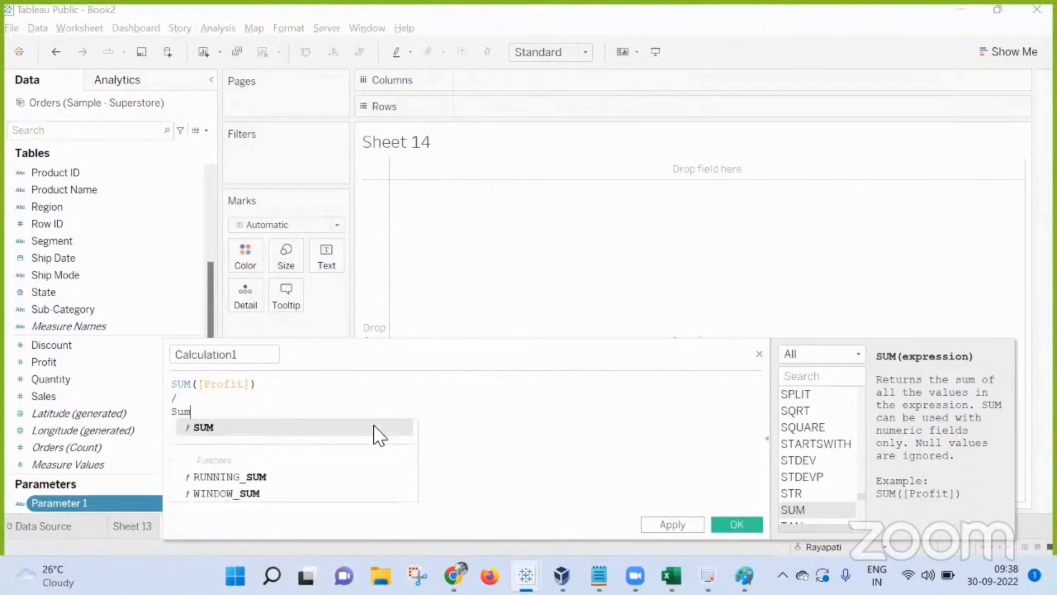
click(378, 431)
text(s)
click(379, 430)
text())
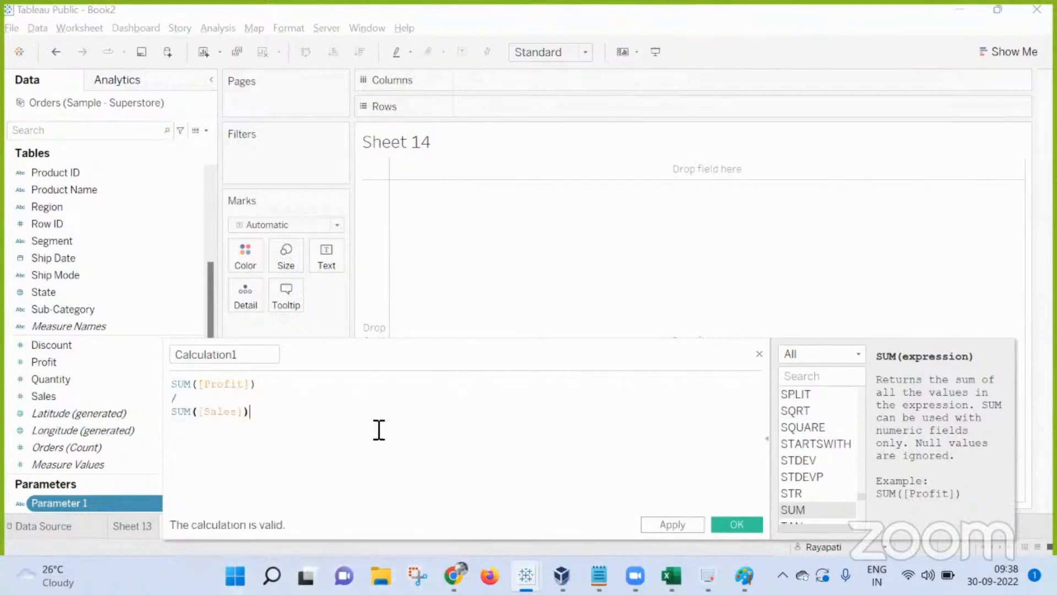
Step: Name the calculated field Profit Ratio and save it
click(259, 355)
text(pROFIT rATI)
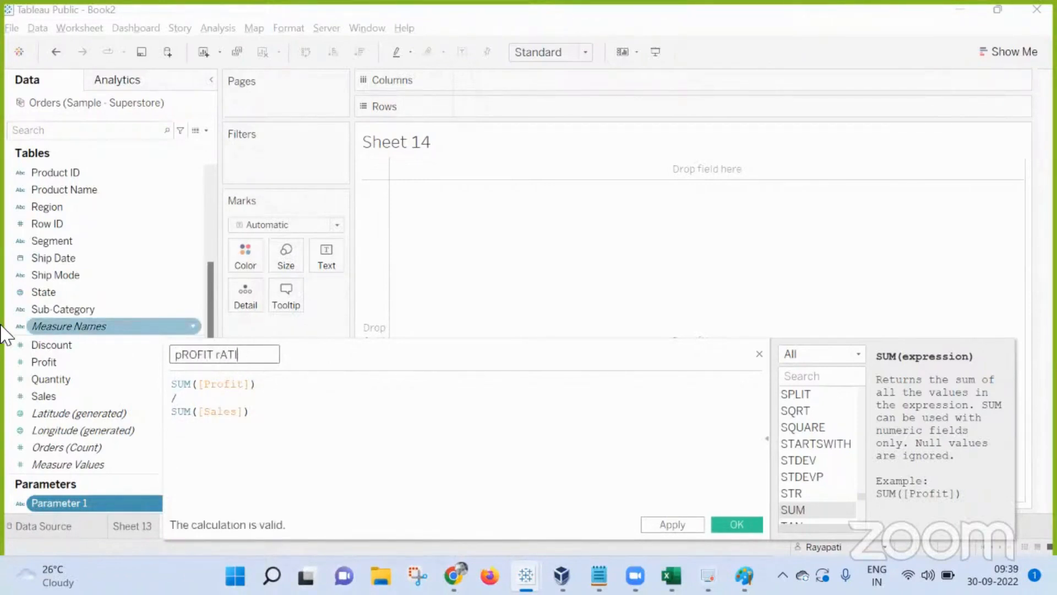
key(BackSpace)
key(BackSpace)
key(BackSpace)
key(BackSpace)
key(BackSpace)
key(BackSpace)
key(BackSpace)
key(BackSpace)
key(BackSpace)
key(BackSpace)
key(BackSpace)
text(Profit Ratio)
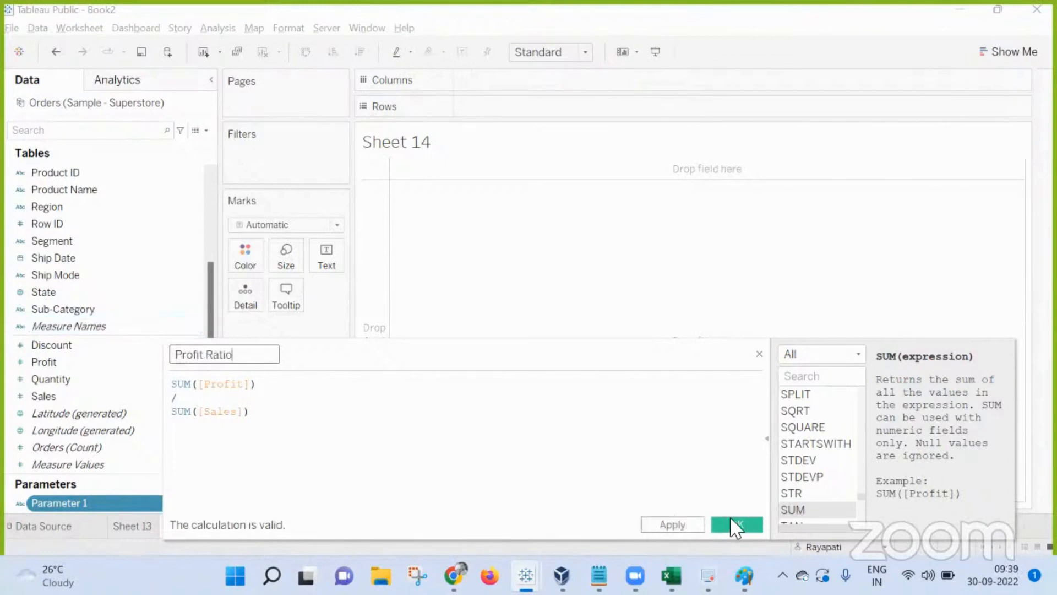
click(729, 521)
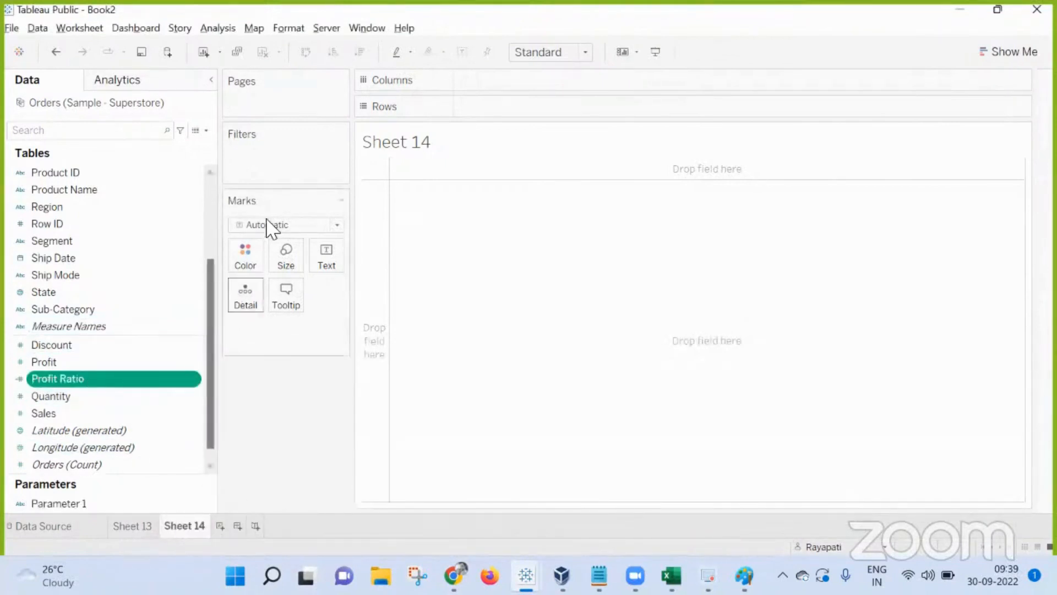
Step: Start another calculated field and begin its formula with the condition If [Parameter 1] = "Sales"
click(204, 130)
click(180, 144)
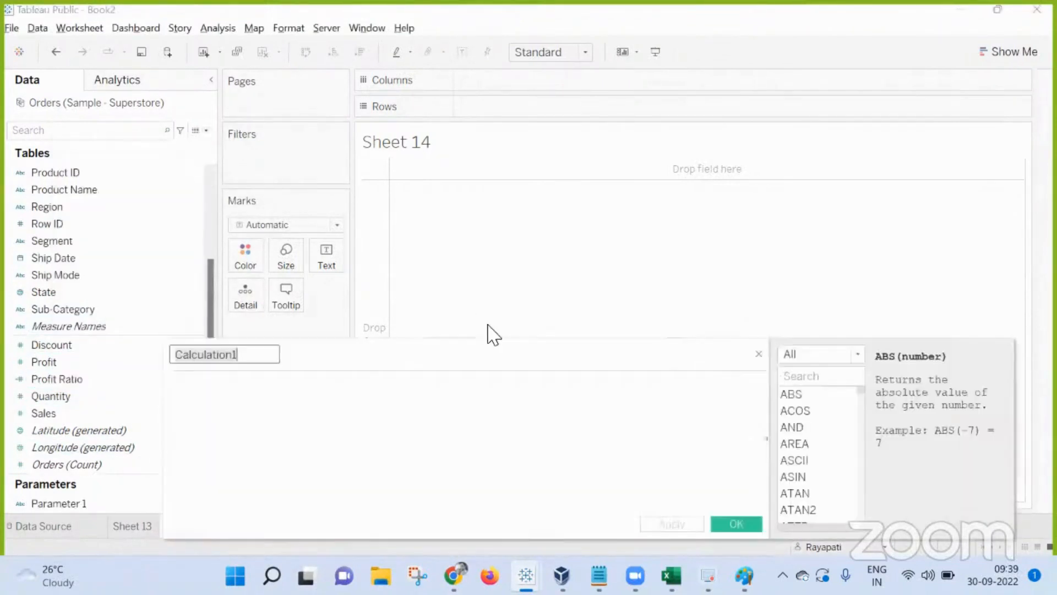
click(485, 393)
text(When )
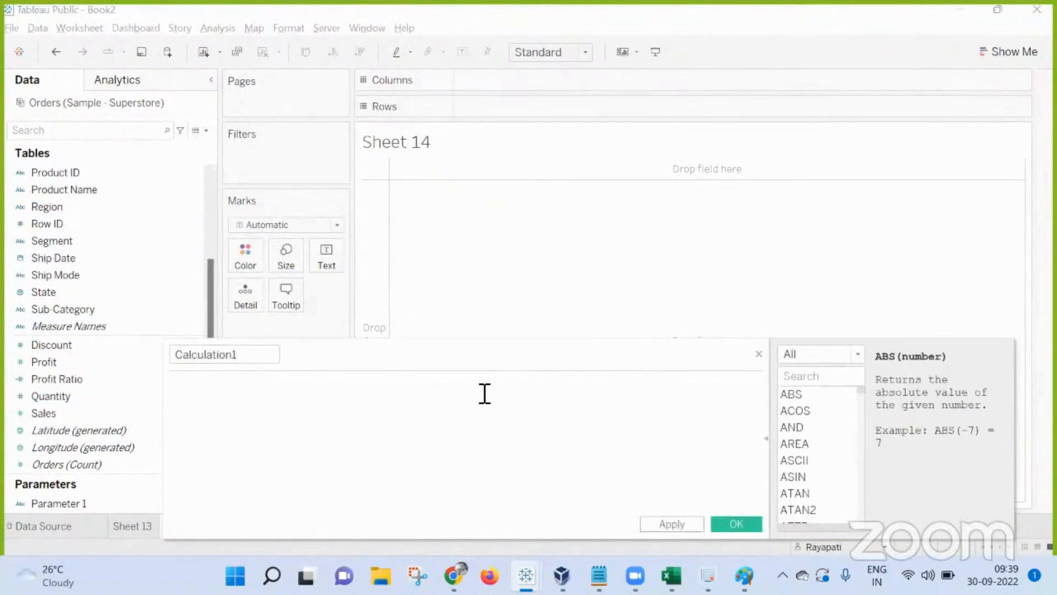
text(Ca)
key(BackSpace)
key(BackSpace)
text(Iff)
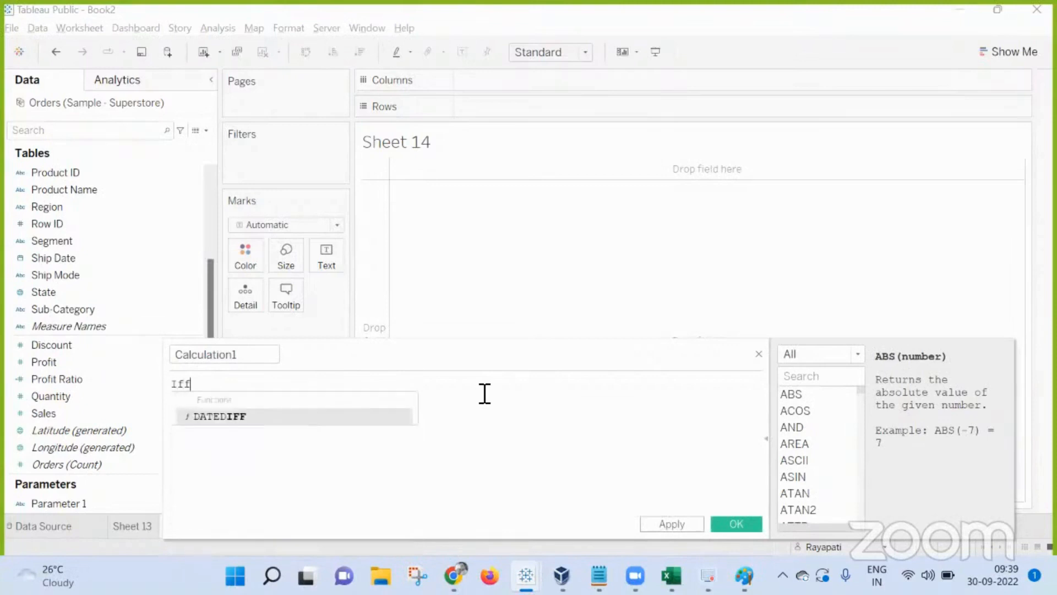
key(BackSpace)
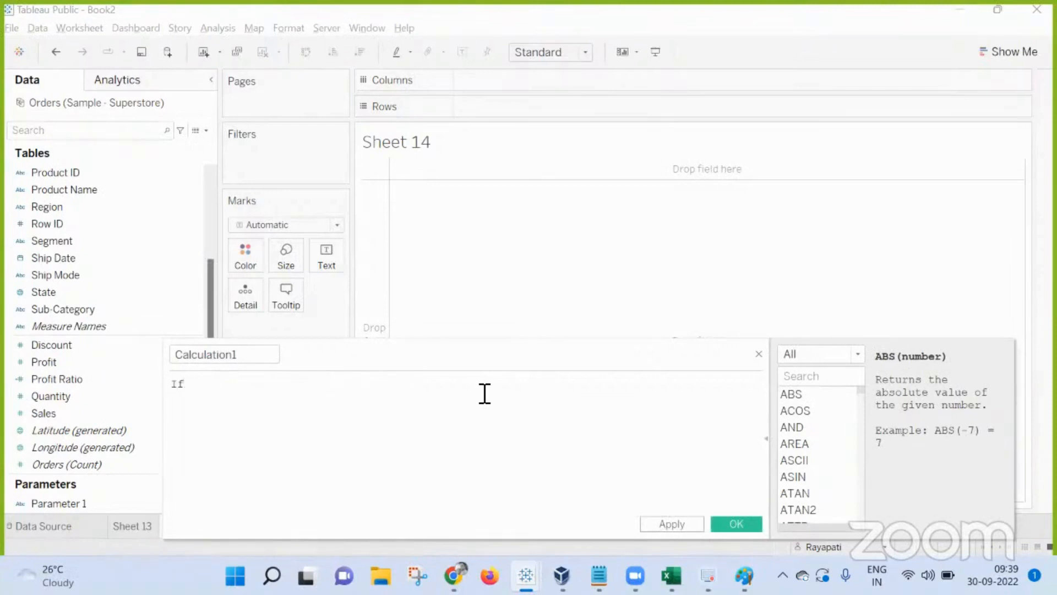
text([Par)
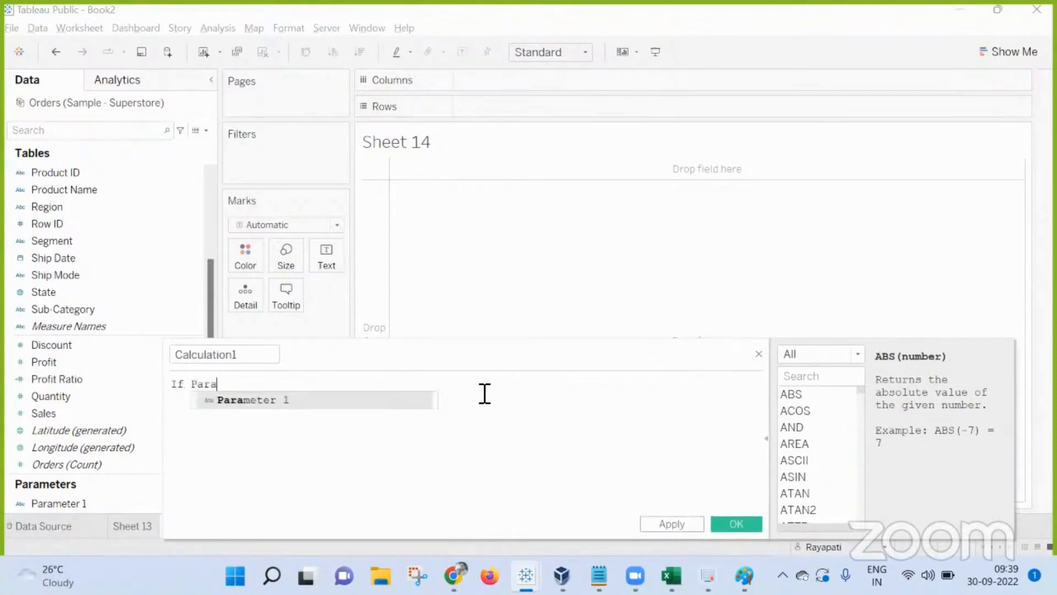
key(Return)
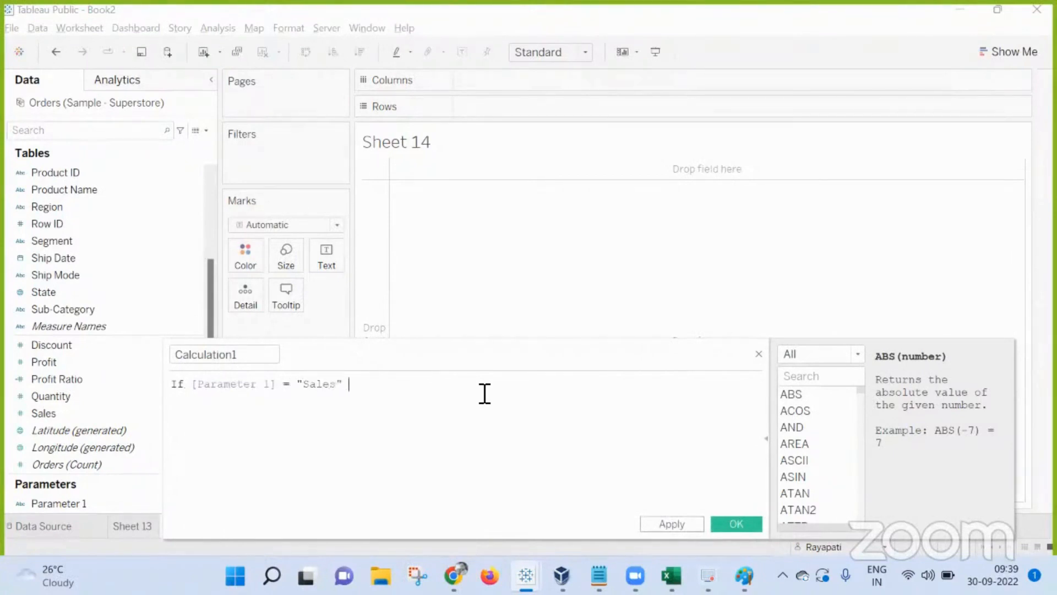
Step: Complete the condition so it returns [Sales] when true, otherwise [Profit Ratio], and close it with End
text(Then [Sales])
key(Return)
text(ELSE)
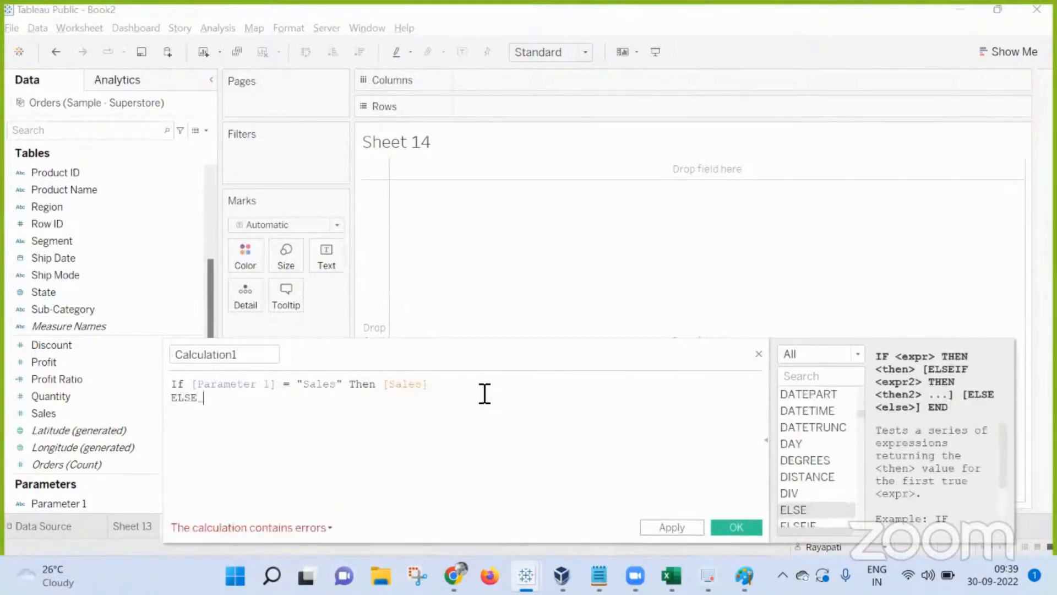
text( pro)
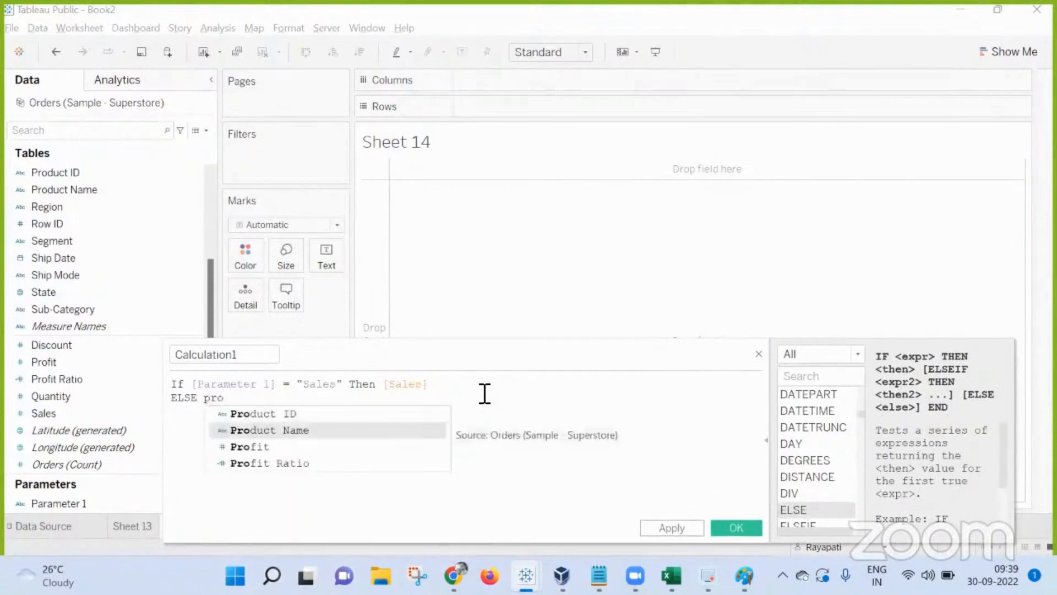
key(Return)
key(Return)
key(Return)
text(End)
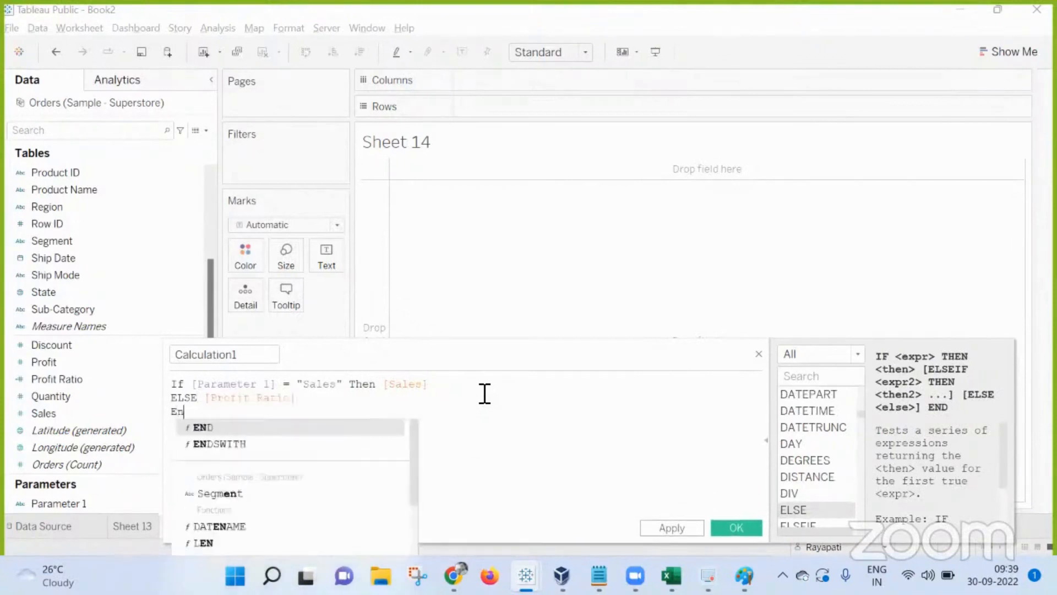
Step: Wrap [Sales] in Sum() in the Then branch and save the calculated field as Calculation1
click(264, 354)
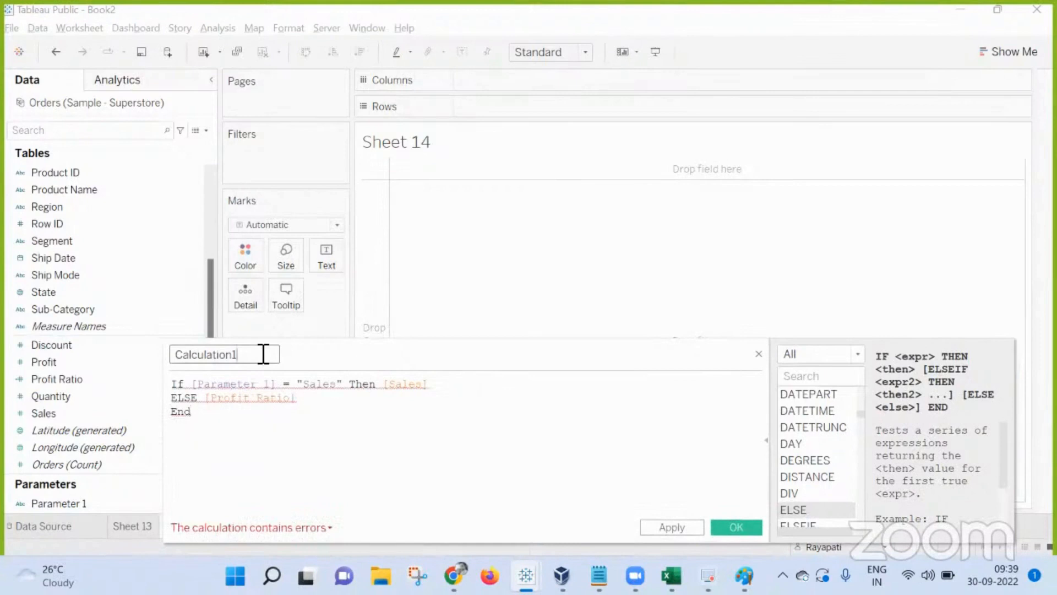
click(383, 386)
text(Sum()
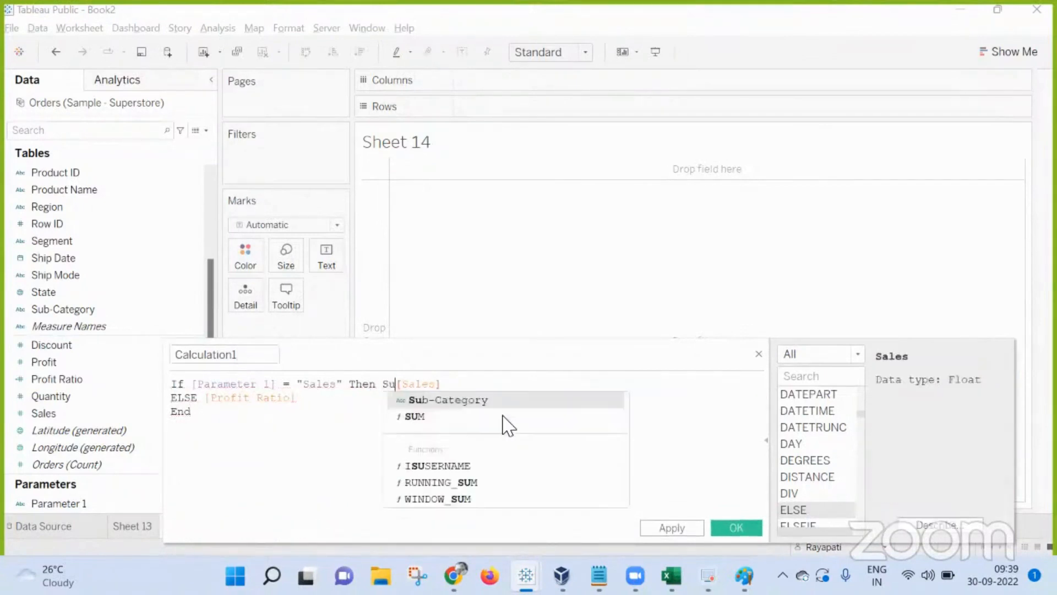
key(Right)
key(Right)
key(Right)
key(Right)
key(Right)
key(Right)
key(Right)
key(Right)
key(Right)
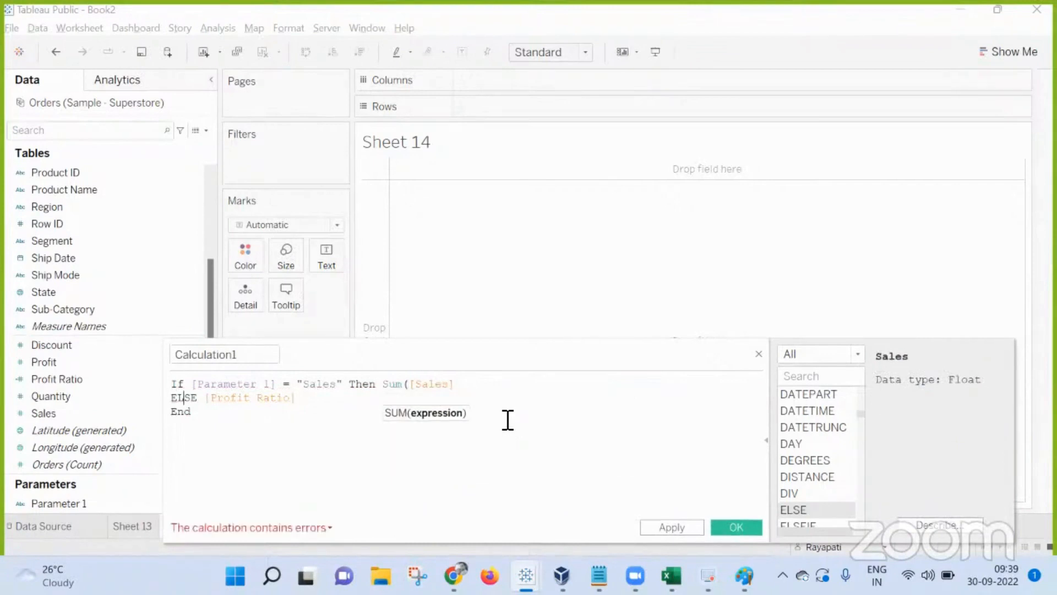
key(Home)
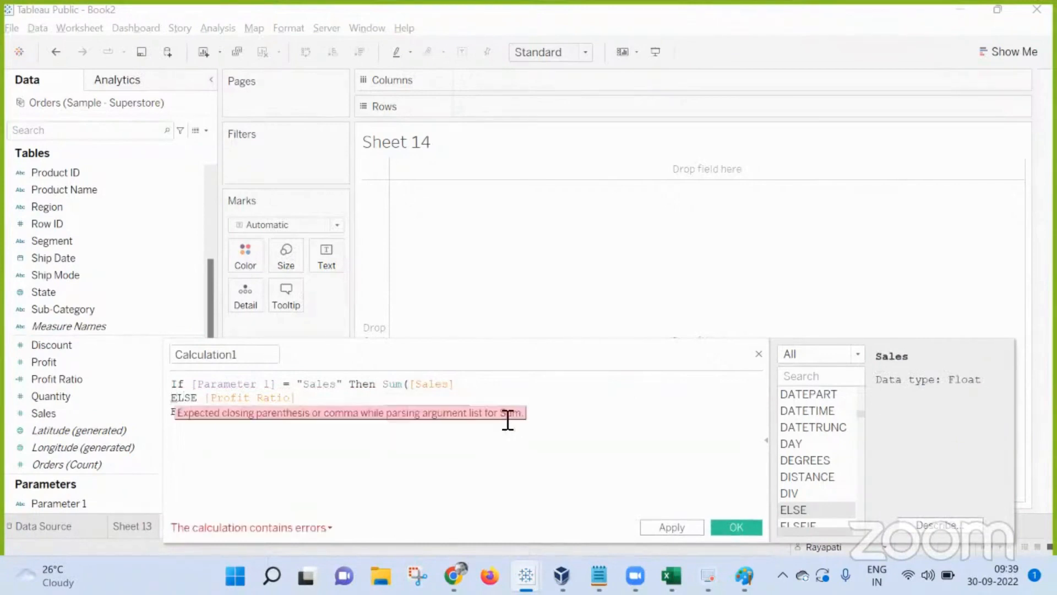
click(485, 382)
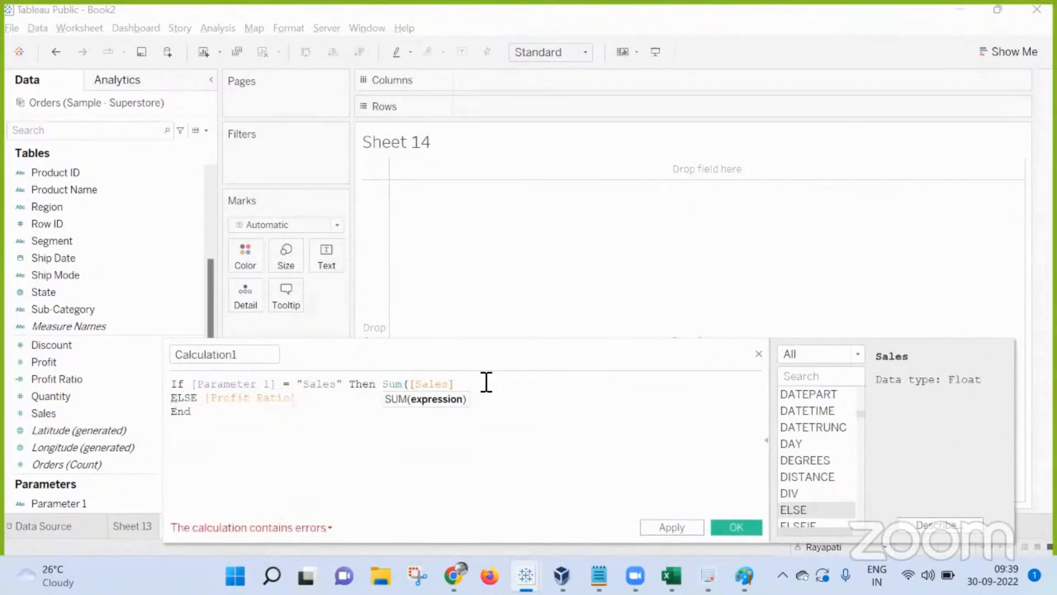
text())
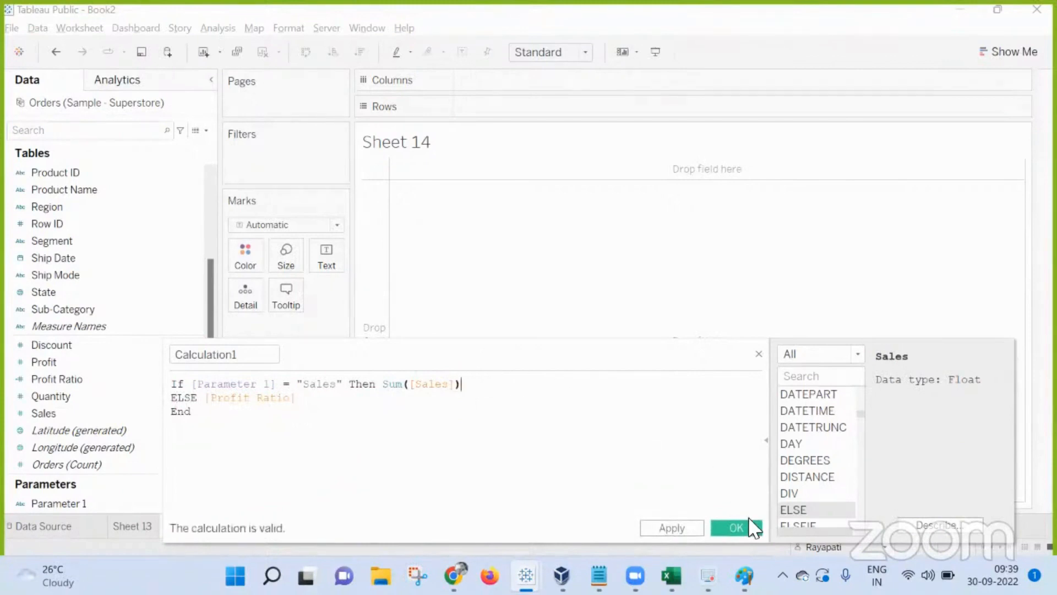
click(749, 523)
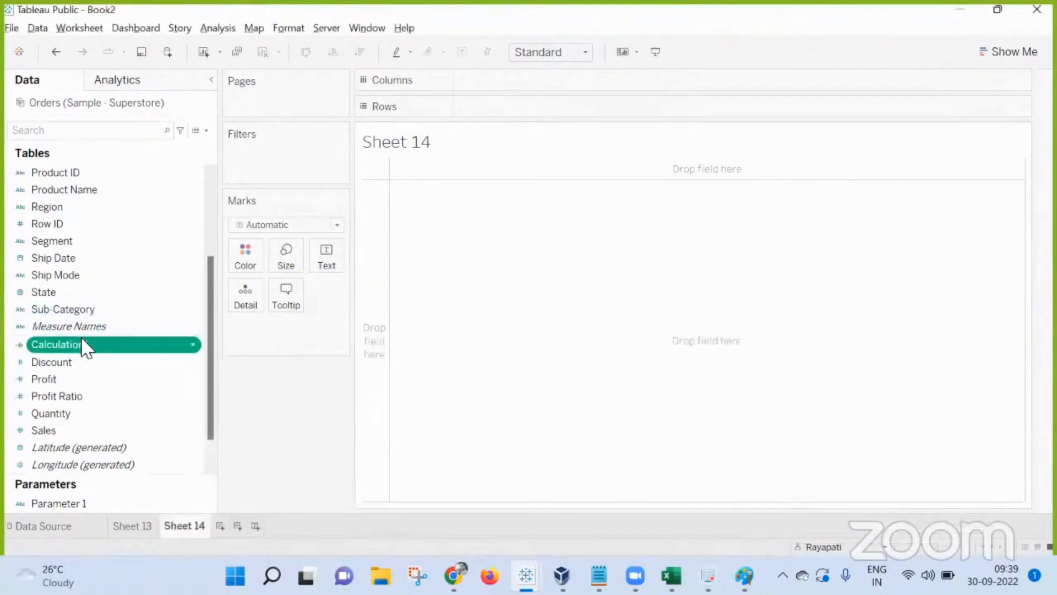
Step: Display Calculation1 as text in the Sheet 14 view
drag(82, 338, 324, 259)
click(71, 206)
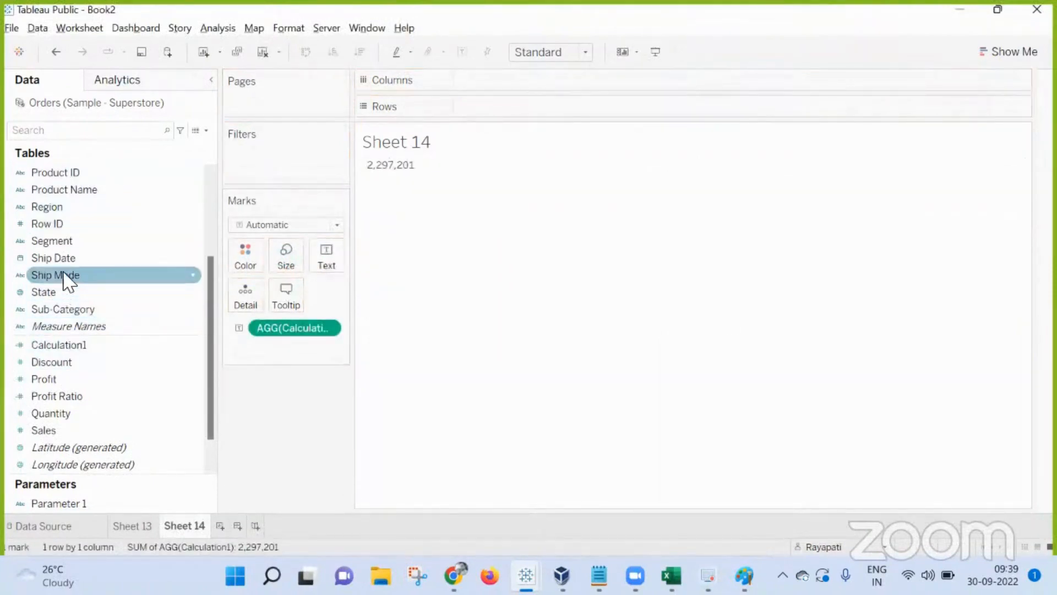
scroll(62, 281, up, 3)
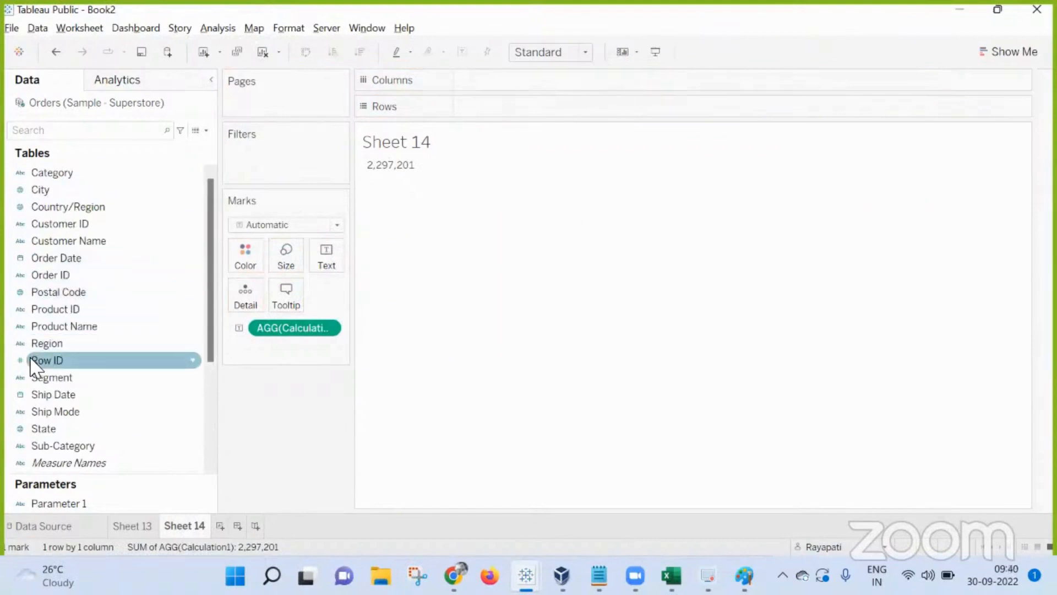
click(61, 259)
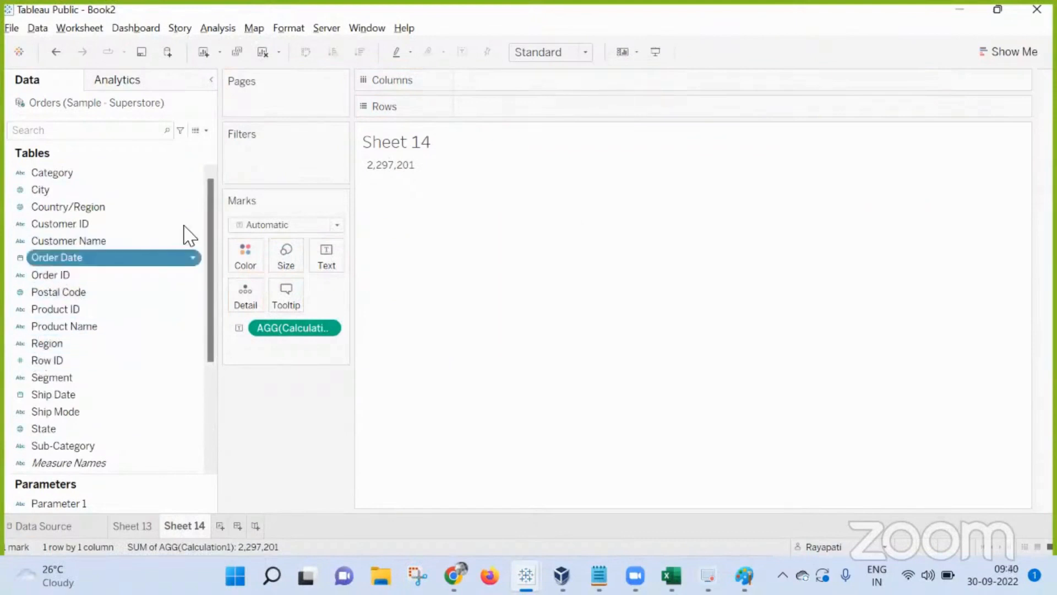
drag(187, 257, 49, 300)
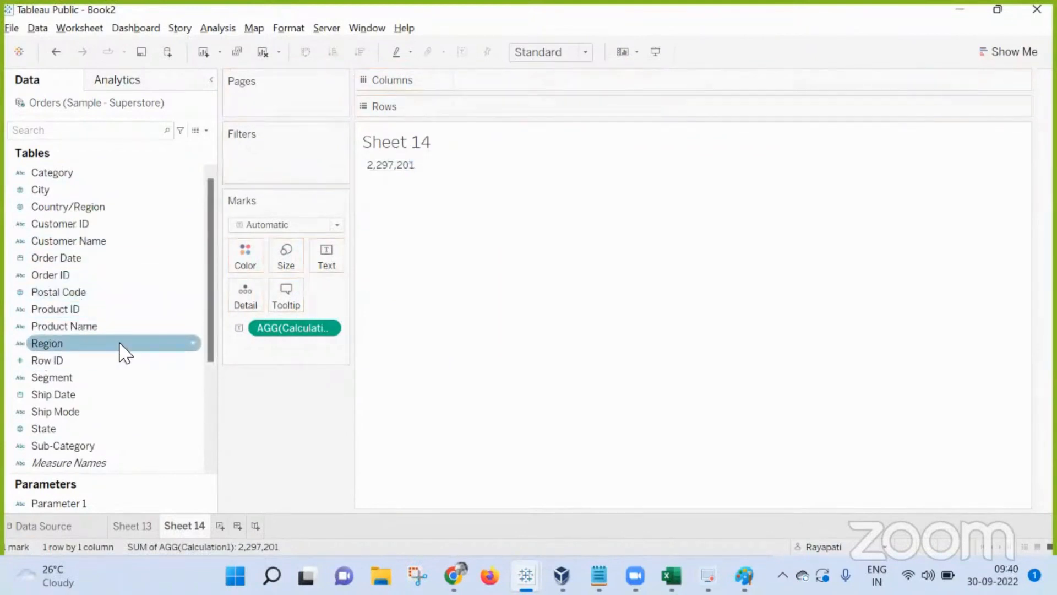
Step: Switch to the Google Meet call, admit the waiting participant, and return to Tableau
key(alt+Tab)
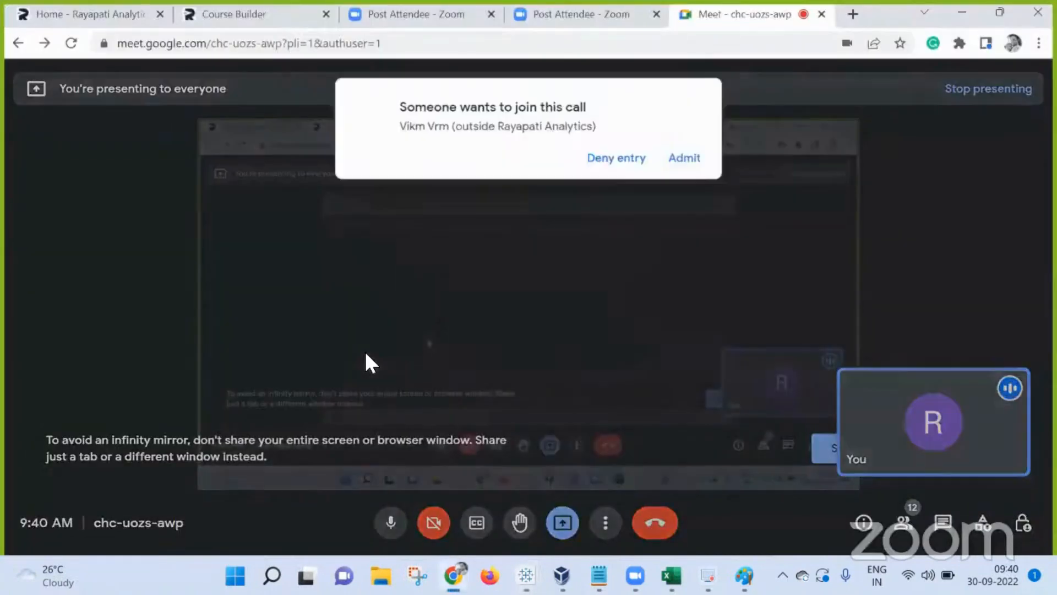
key(Return)
key(alt+Tab)
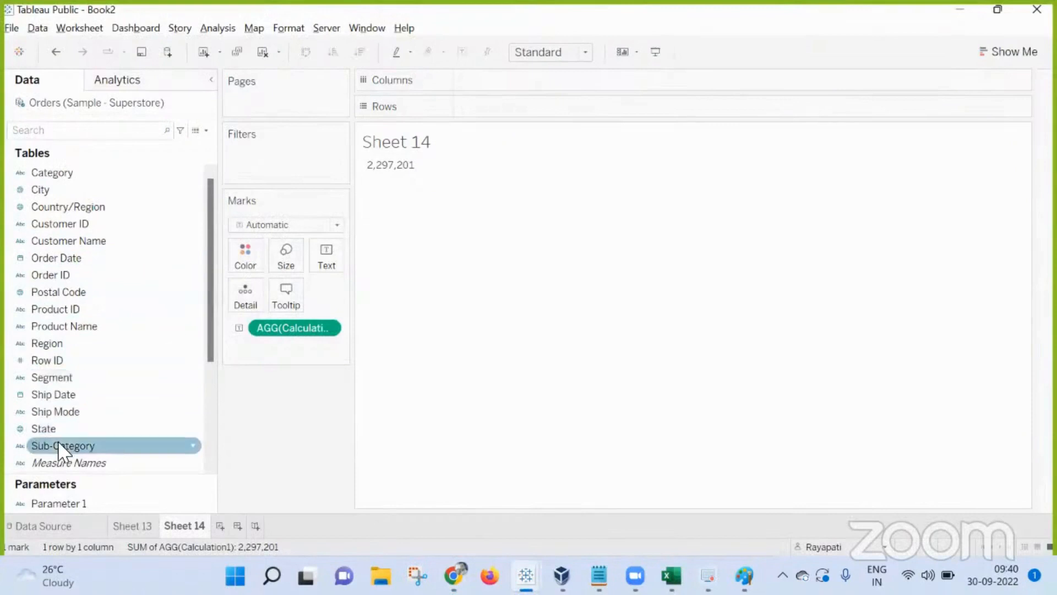
Step: Break the view down by Sub-Category in rows and show the selection control for Parameter 1
drag(62, 452, 537, 110)
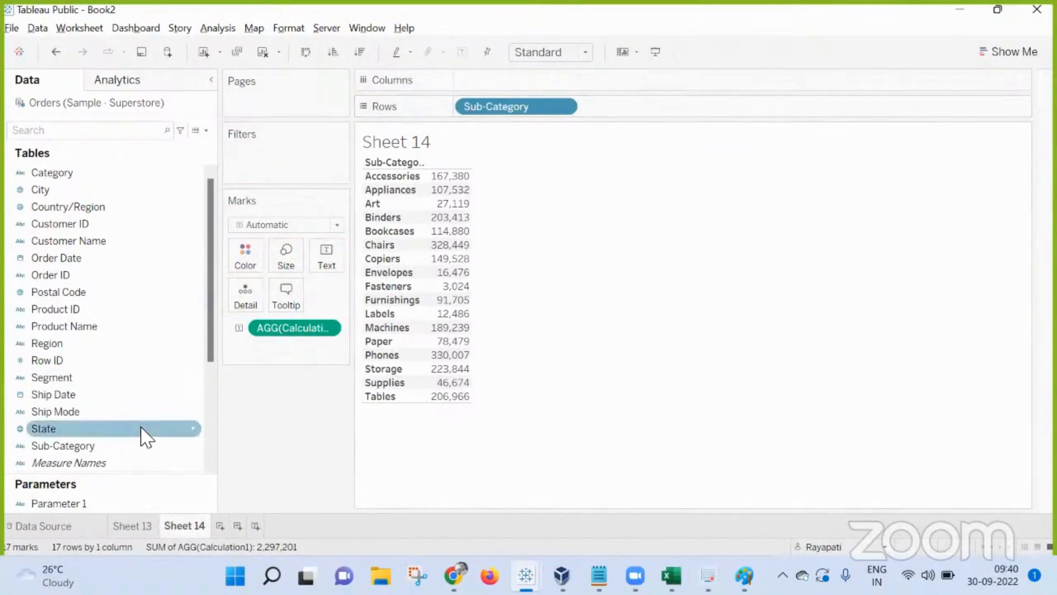
scroll(142, 435, down, 3)
scroll(142, 434, down, 1)
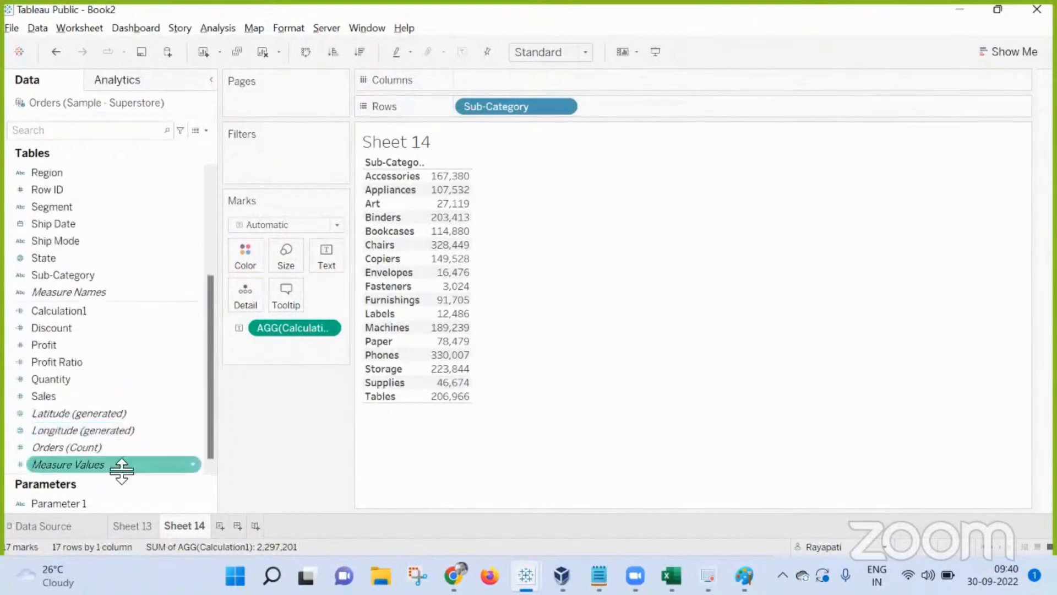
right_click(102, 503)
click(190, 251)
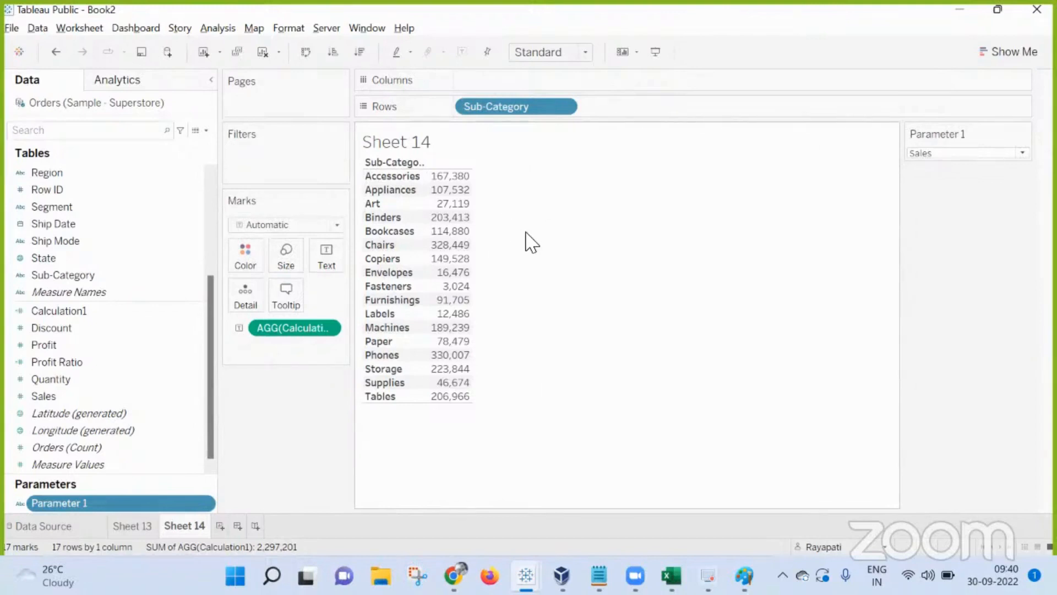
Step: Duplicate the Calculation1 field in the data source
mouse_move(464, 208)
click(135, 314)
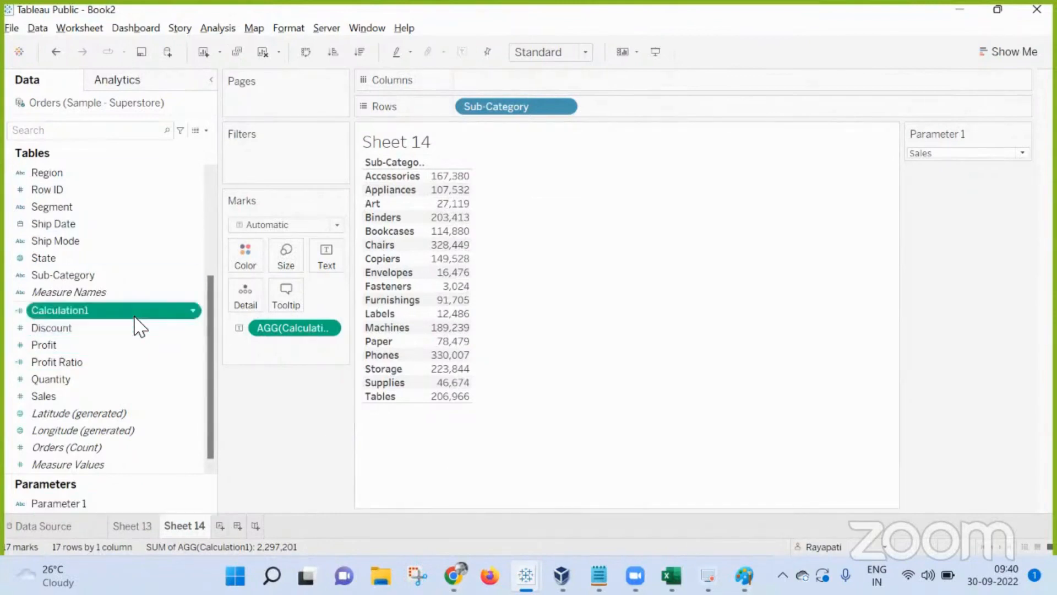
right_click(134, 317)
click(197, 108)
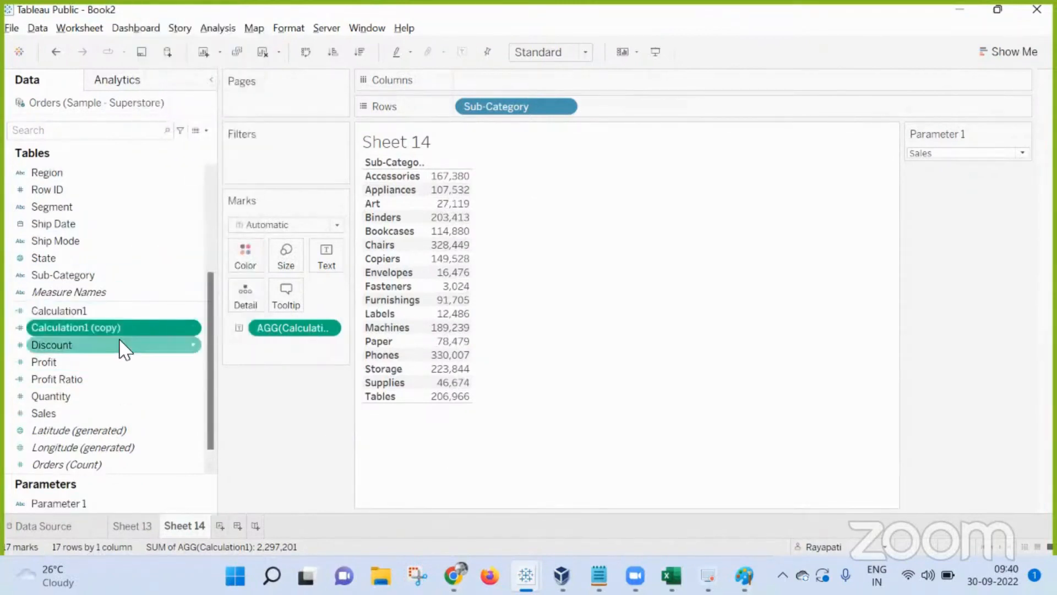
Step: Edit the Calculation1 (copy) formula so that it returns "Days" instead of Sum([Sales]) when Parameter 1 equals "Sales"
right_click(117, 329)
click(205, 92)
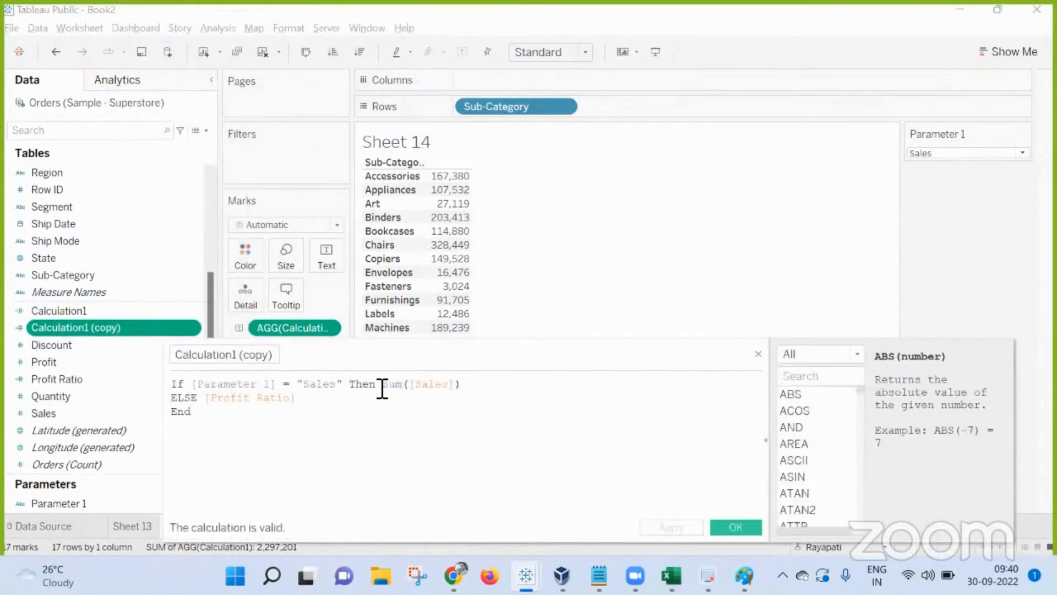
drag(383, 388, 479, 385)
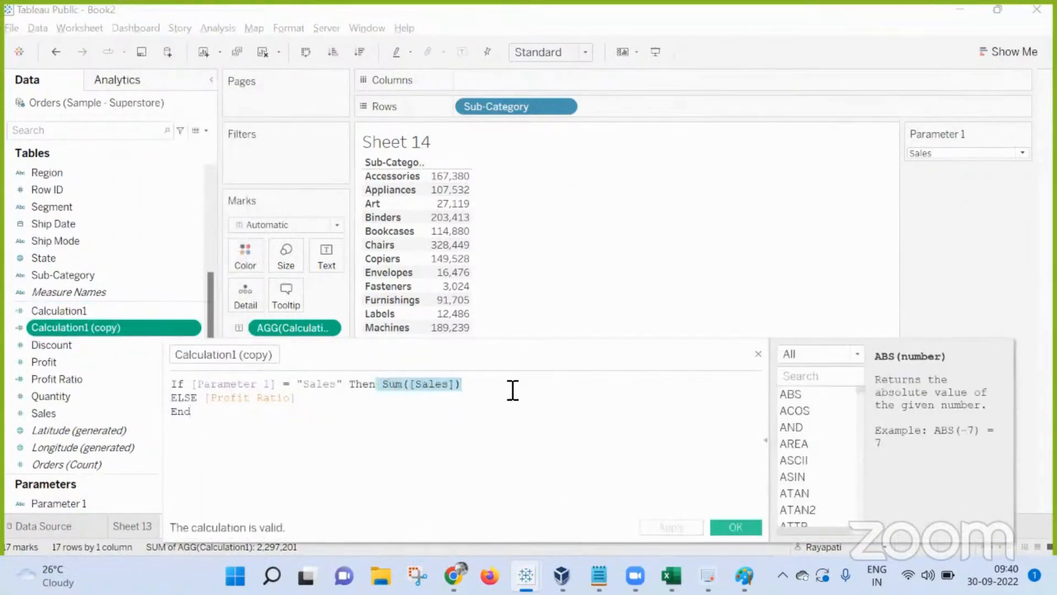
key(BackSpace)
text(")
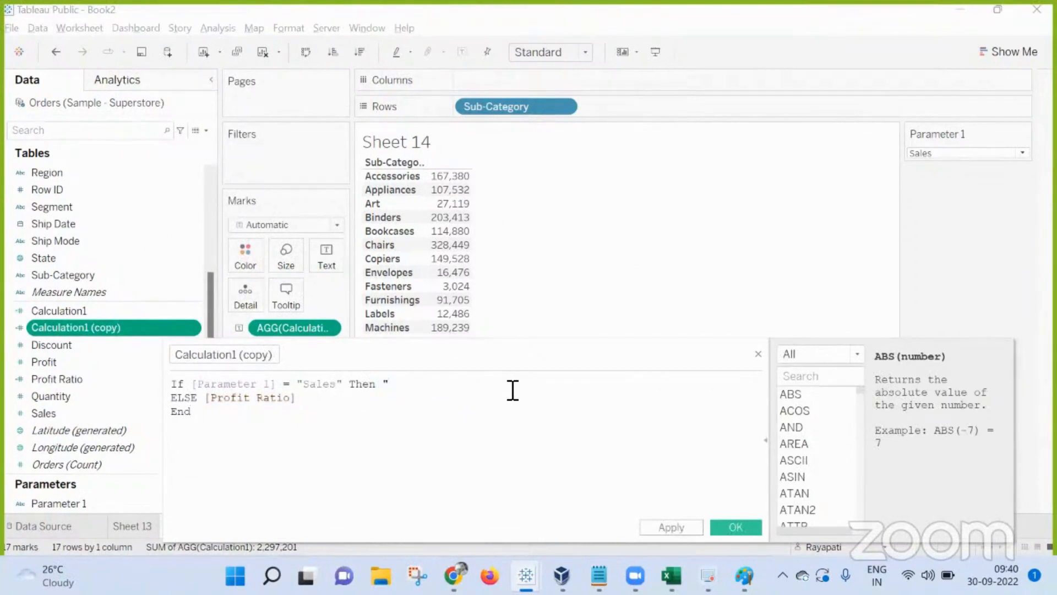
text(Days")
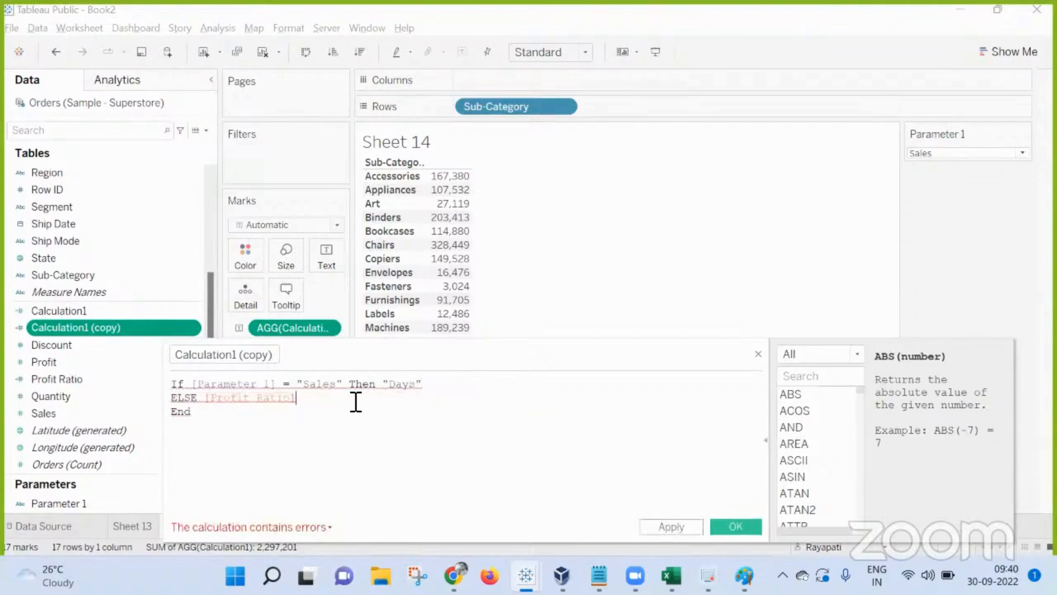
Step: Make the ELSE branch of Calculation1 (copy) return "%", keep the closing End, and save the calculation
drag(198, 399, 435, 420)
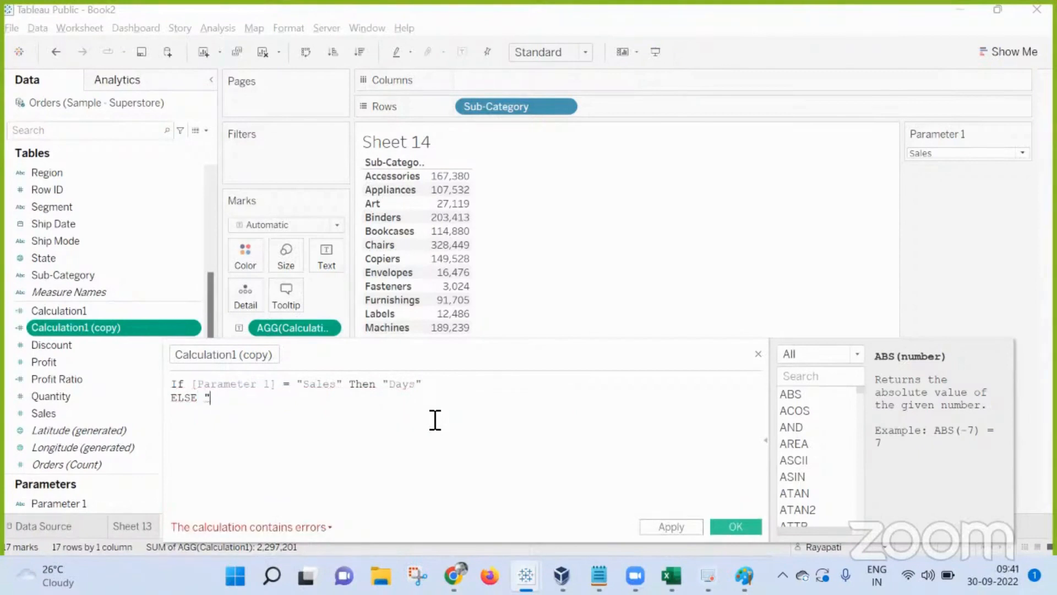
text("%)
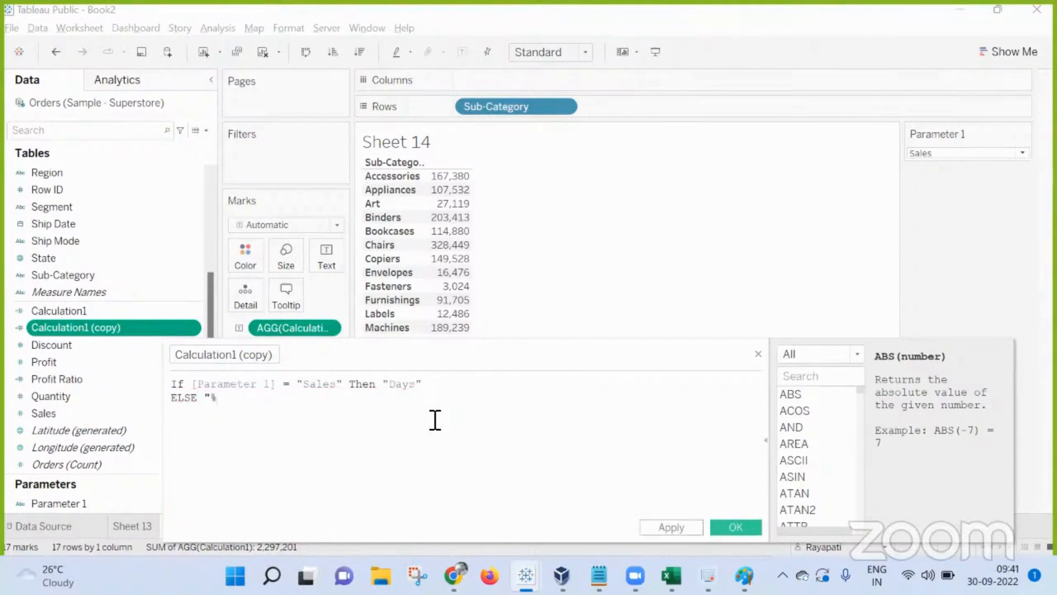
text(" End)
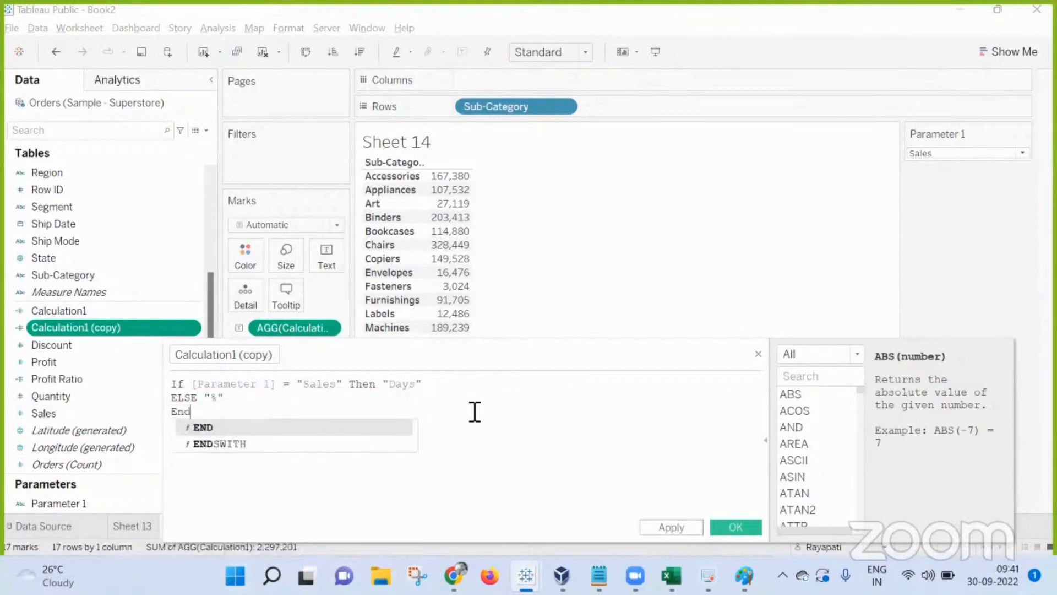
click(677, 527)
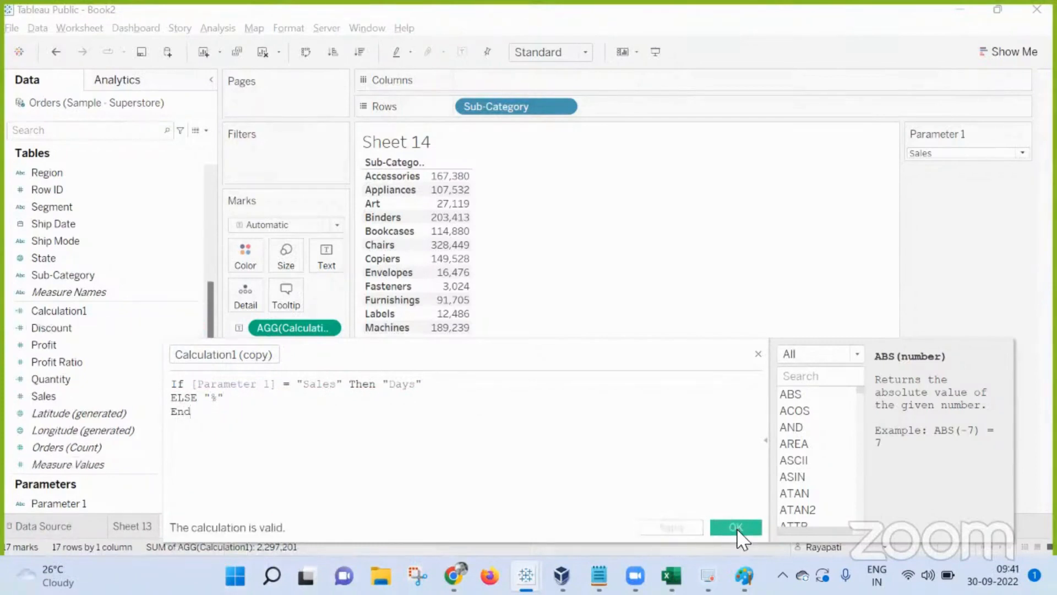
click(735, 527)
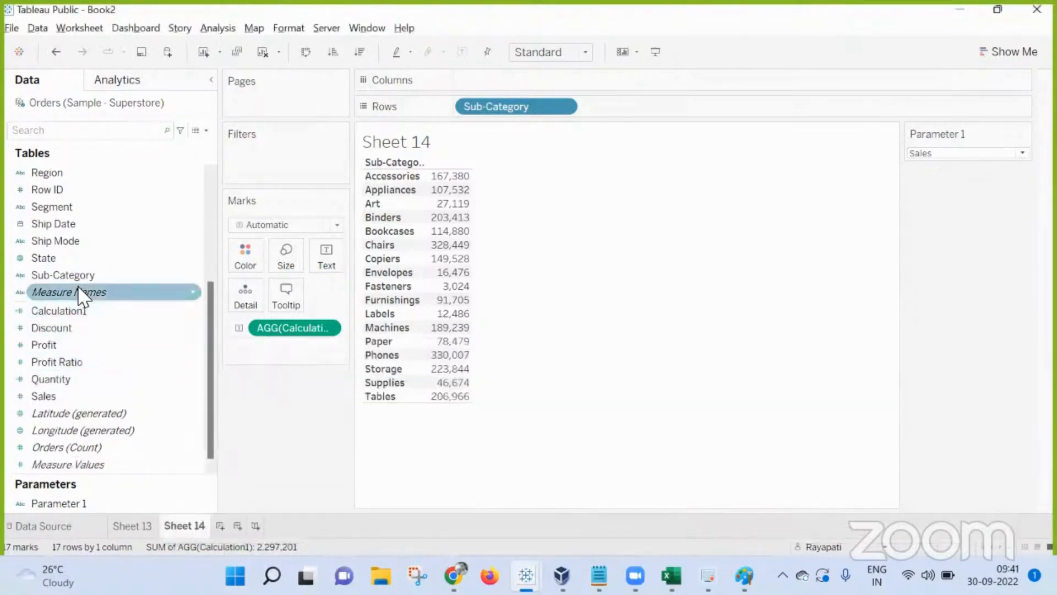
Step: Add Calculation1 (copy) as text in the view and move AGG(Calculation1) in front of it on the same label line
scroll(79, 291, up, 4)
drag(83, 174, 323, 256)
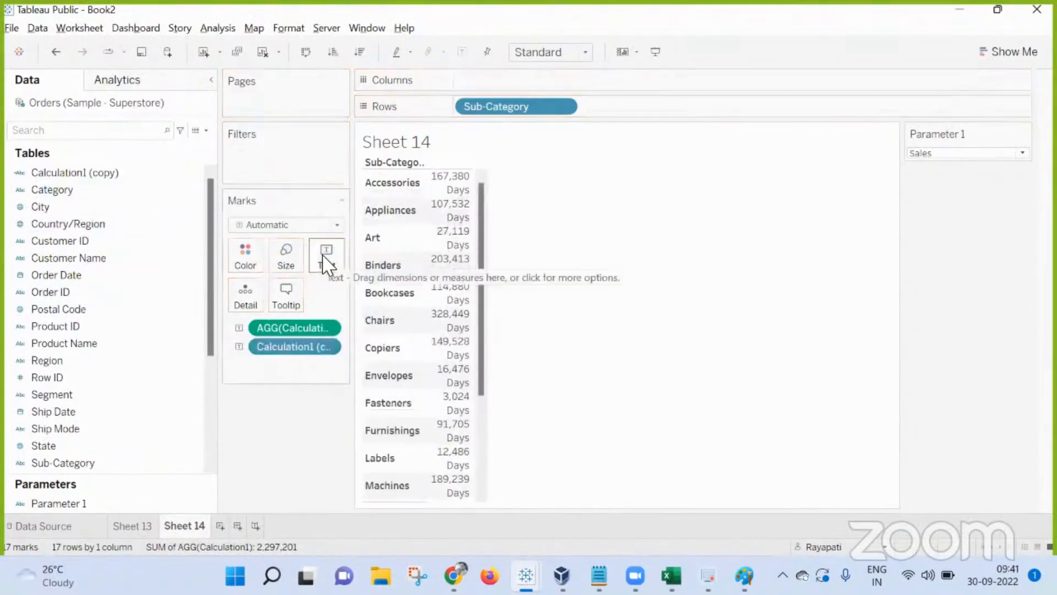
click(326, 261)
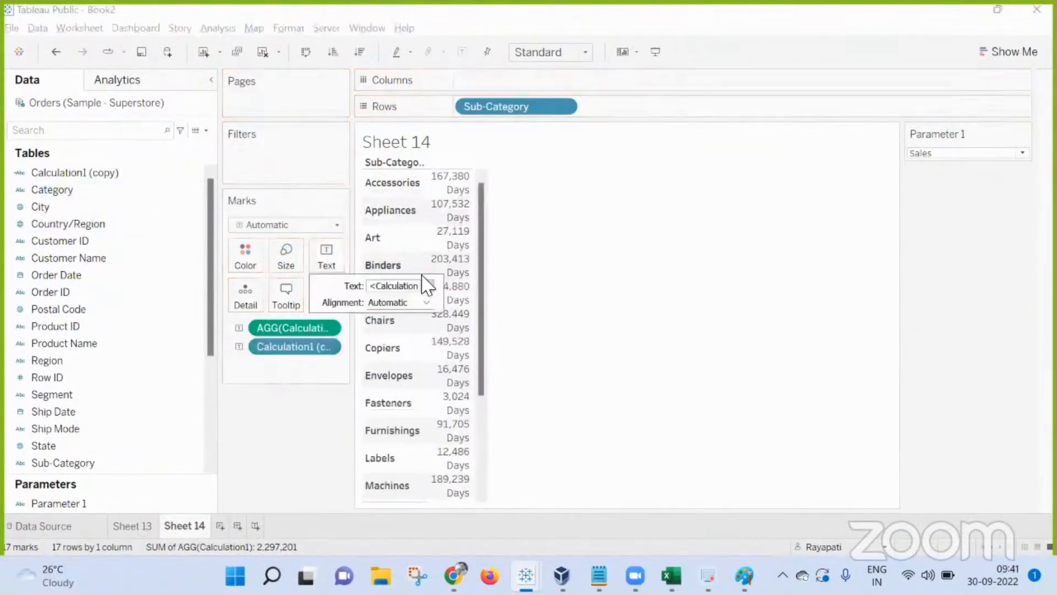
click(427, 286)
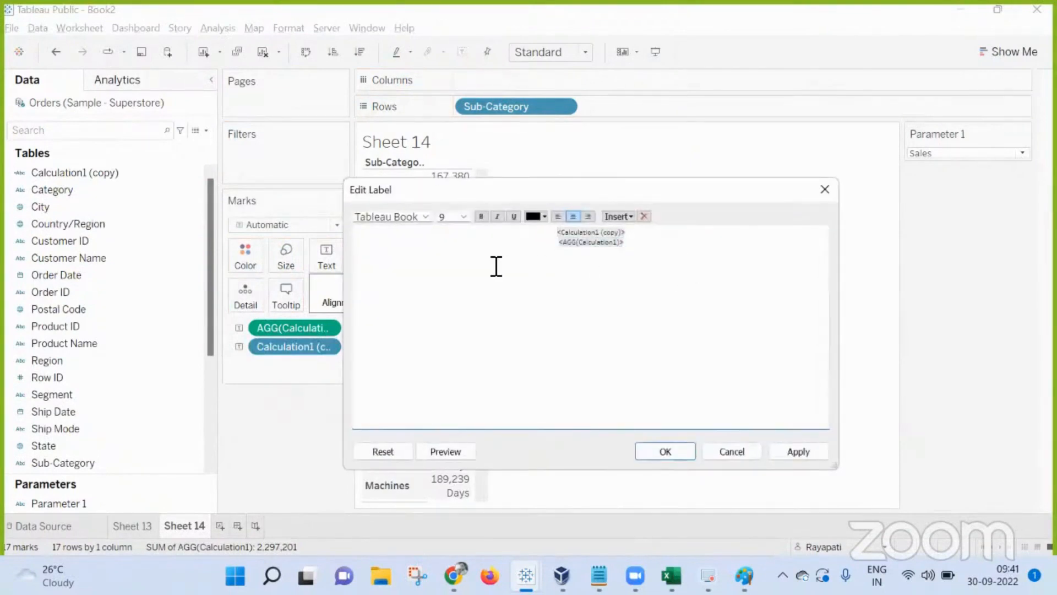
drag(500, 255, 501, 243)
key(ctrl+c)
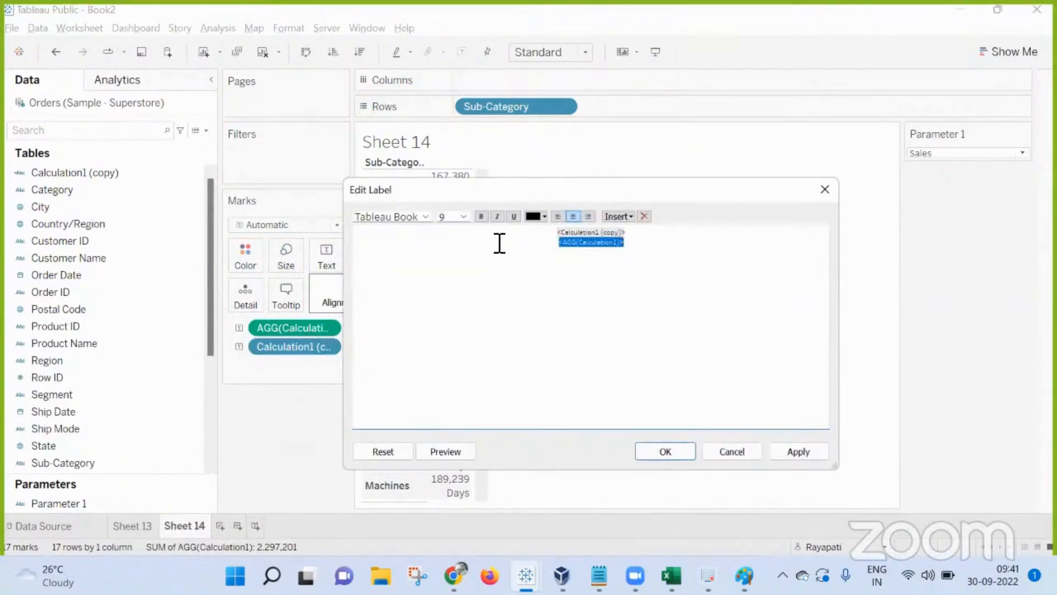
key(Delete)
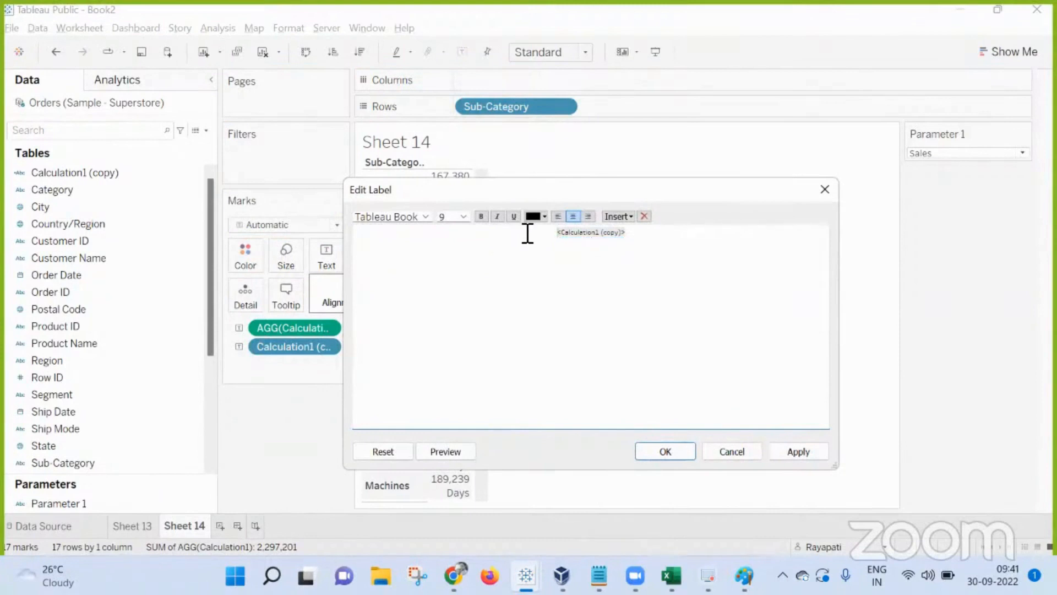
key(ctrl+v)
Step: Left-align the label text, separate the two fields with a space, and apply the label
drag(530, 235, 172, 240)
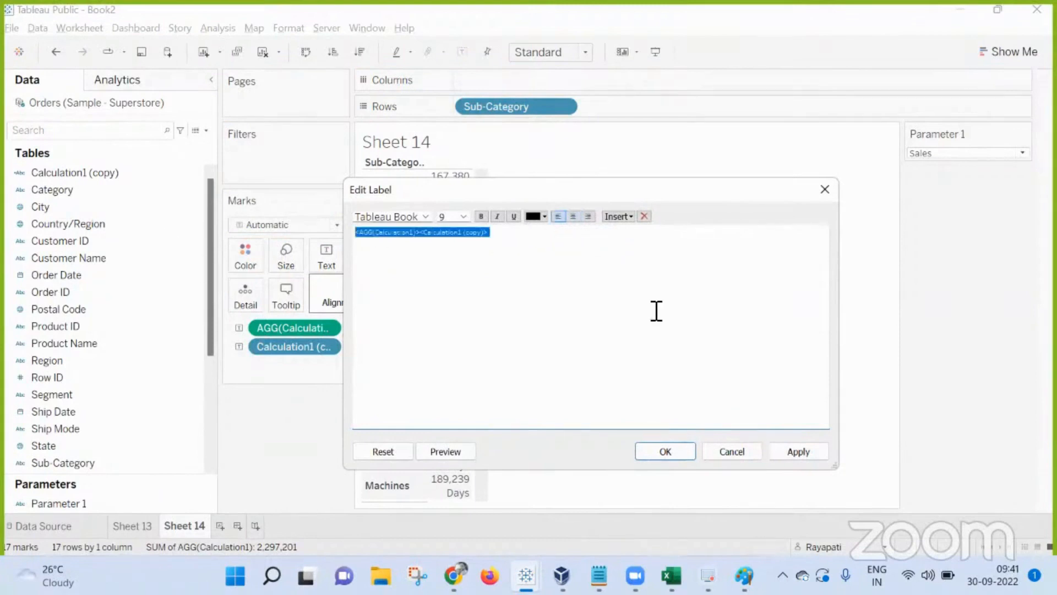
click(422, 235)
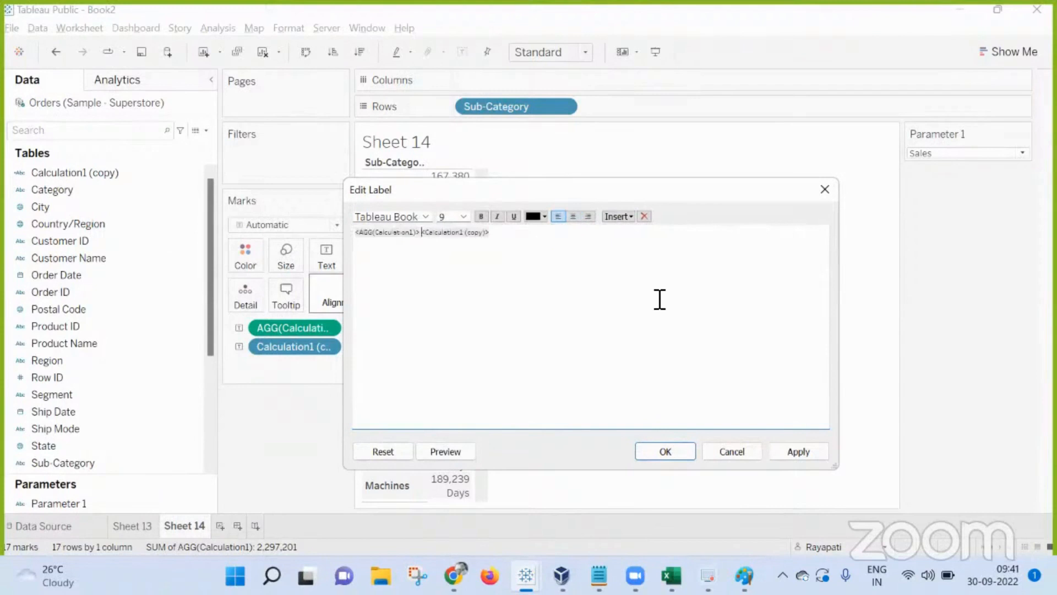
click(795, 451)
click(661, 454)
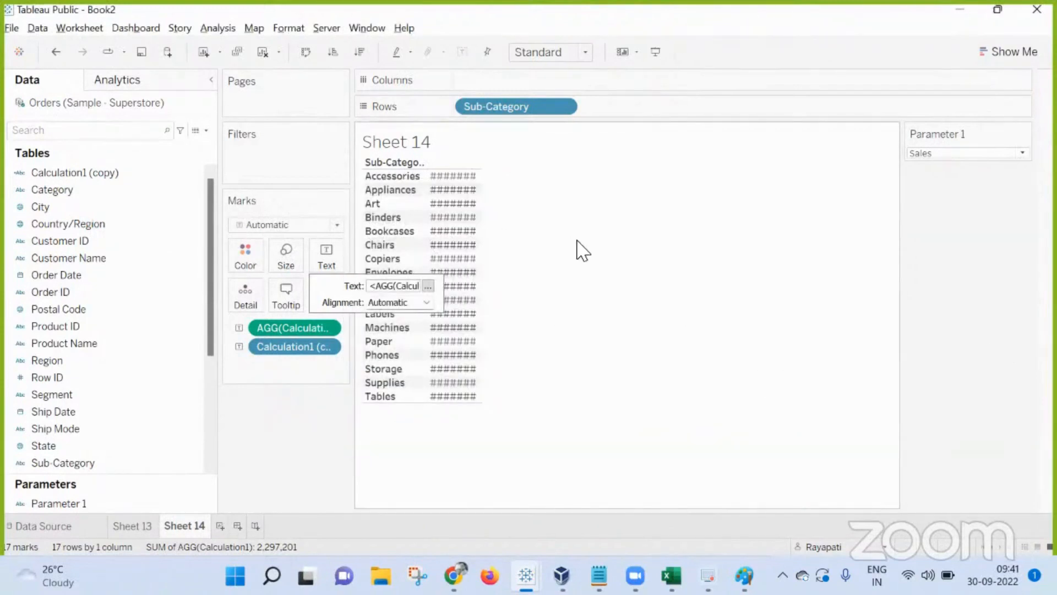
Step: Set the view to Fit Width and switch Parameter 1 to Profit Ratio
click(526, 52)
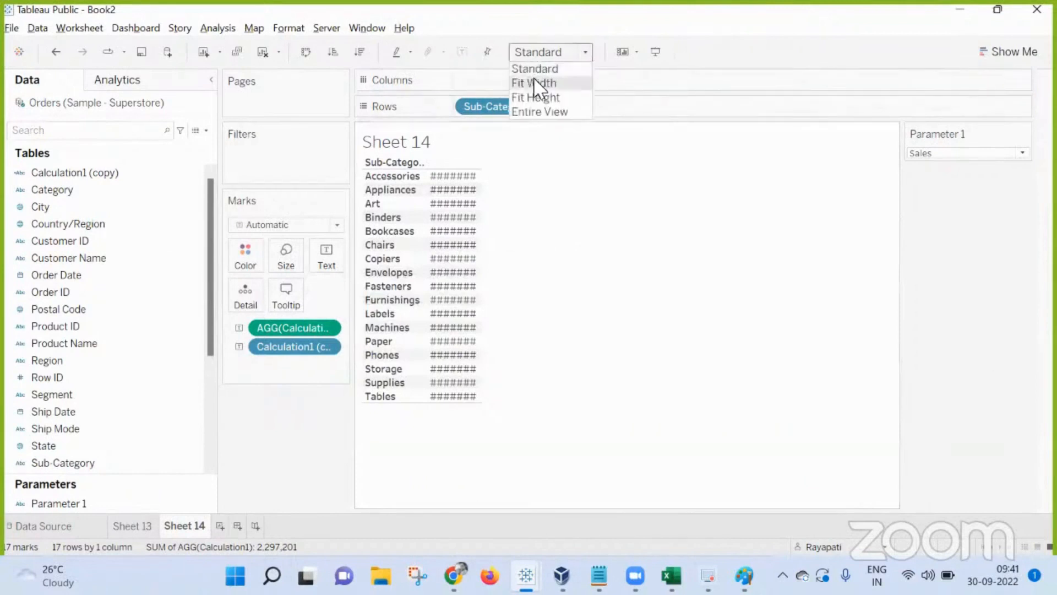
click(534, 83)
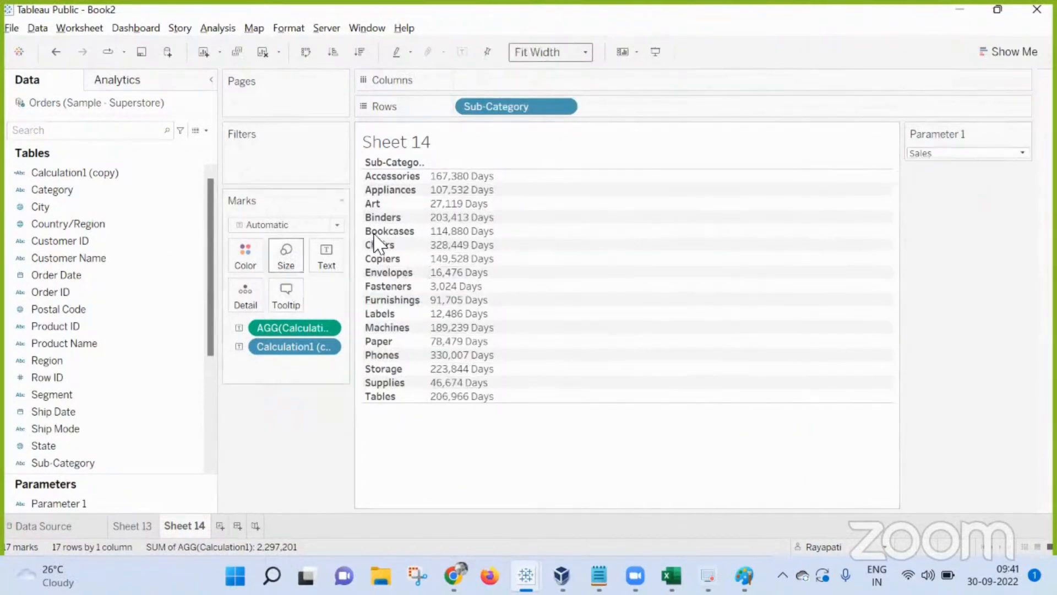
click(936, 154)
click(935, 179)
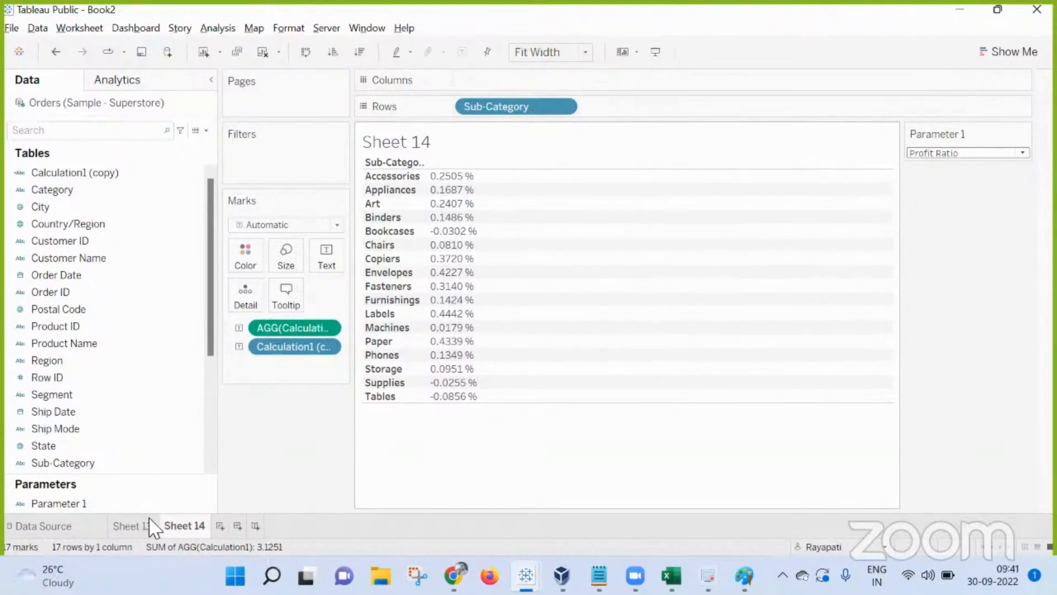
Step: Review the data type and allowable values of Parameter 1, leaving its settings as they are
click(98, 505)
right_click(98, 504)
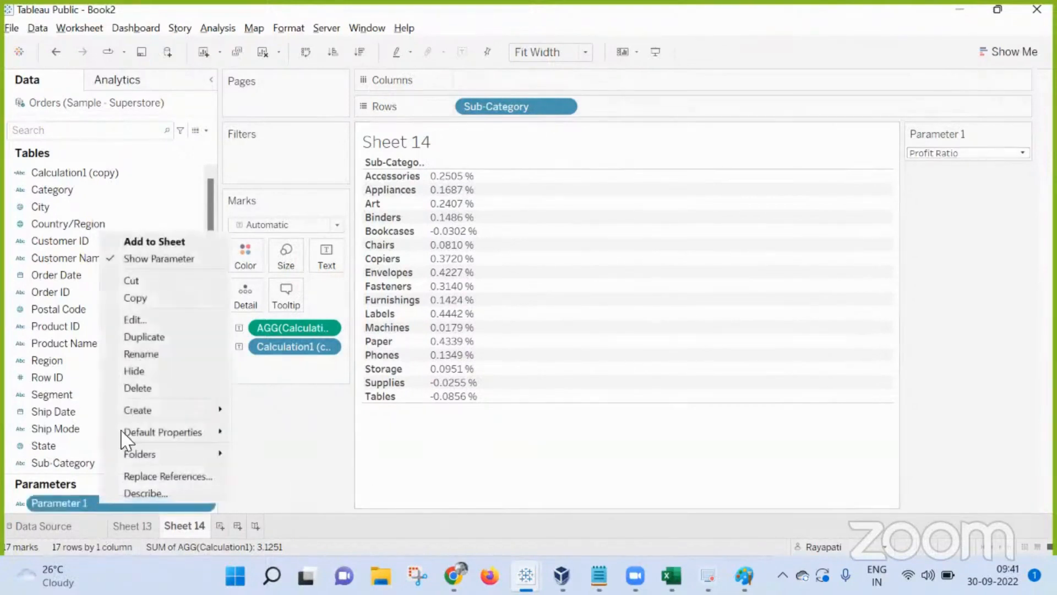
click(132, 315)
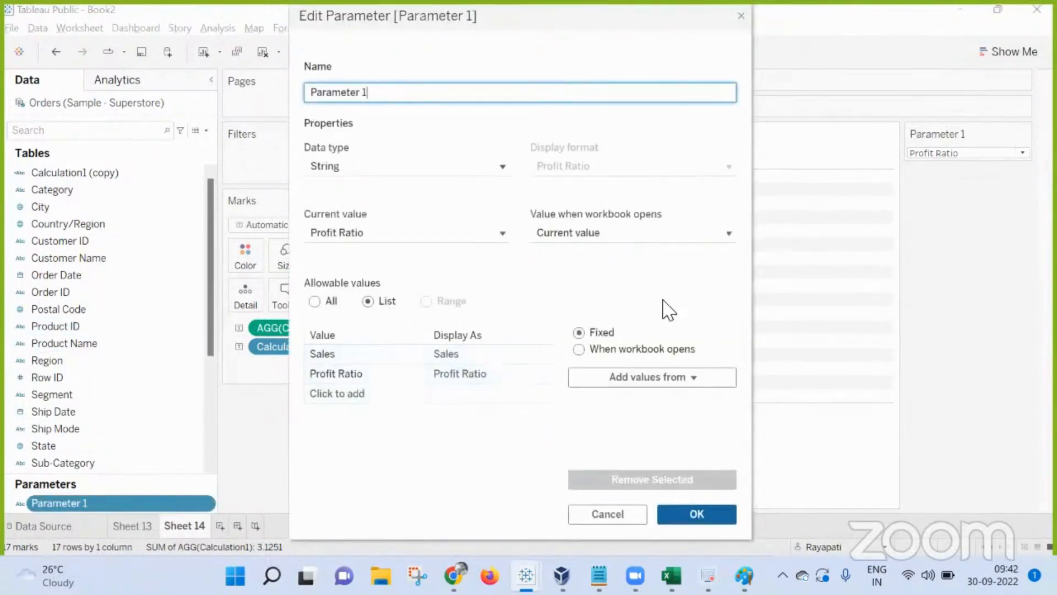
click(605, 513)
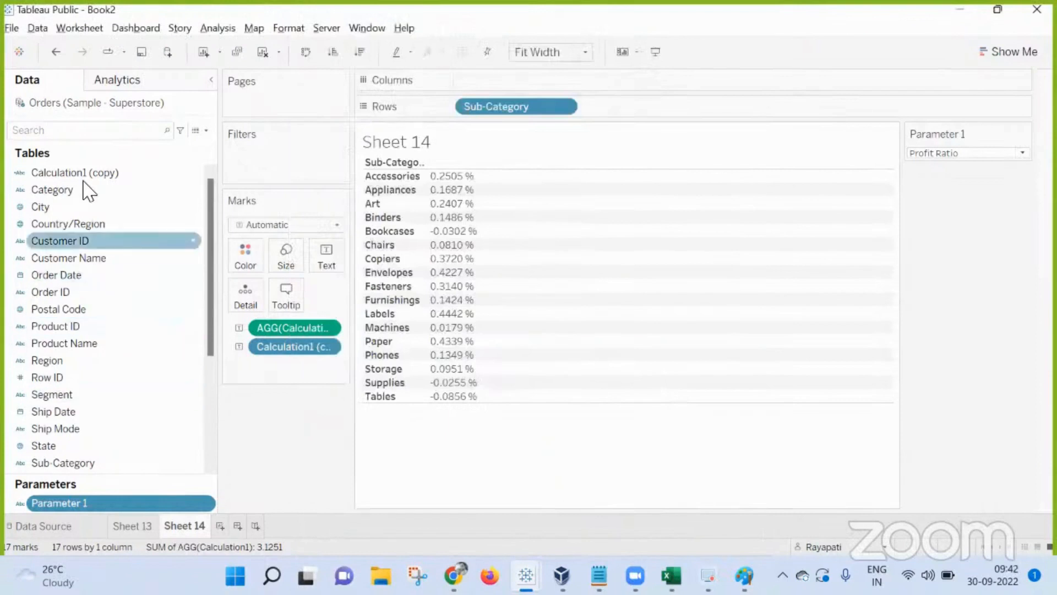
Step: Review the formula of Calculation1 and close it without edits
scroll(112, 281, down, 2)
scroll(113, 281, down, 1)
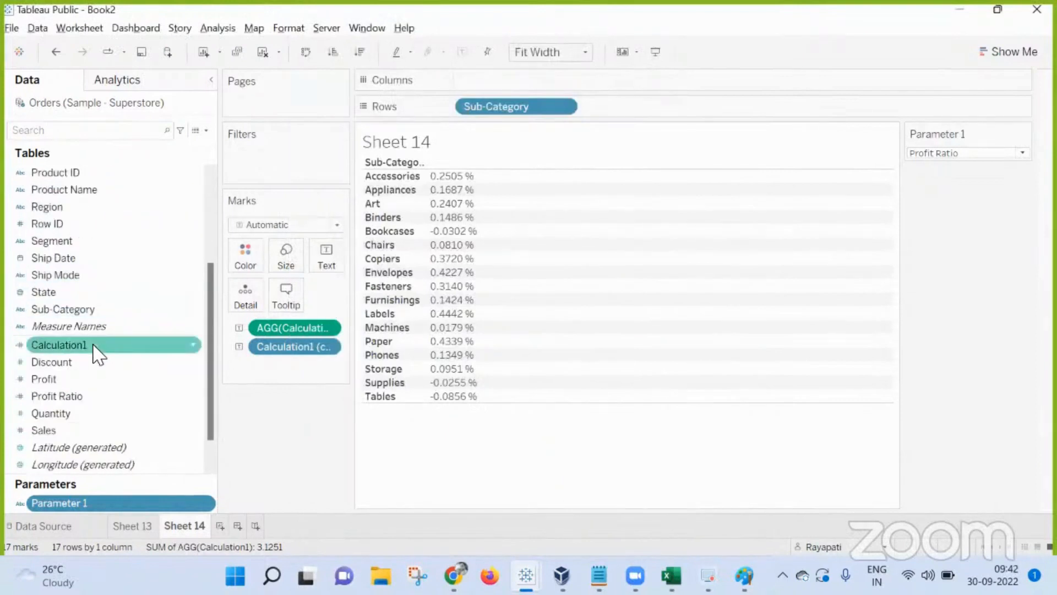
right_click(97, 345)
click(175, 94)
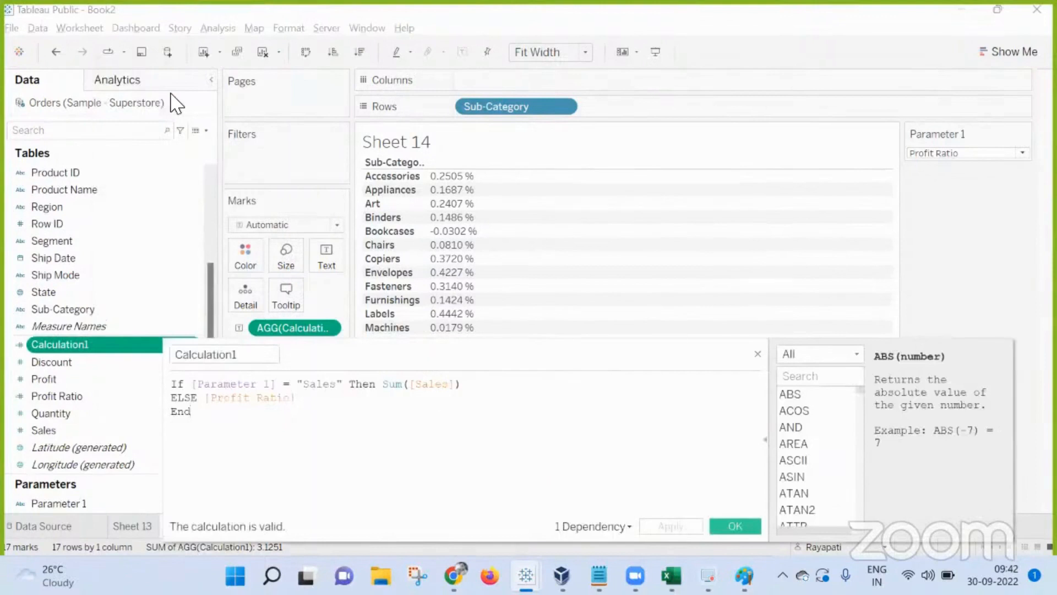
click(751, 527)
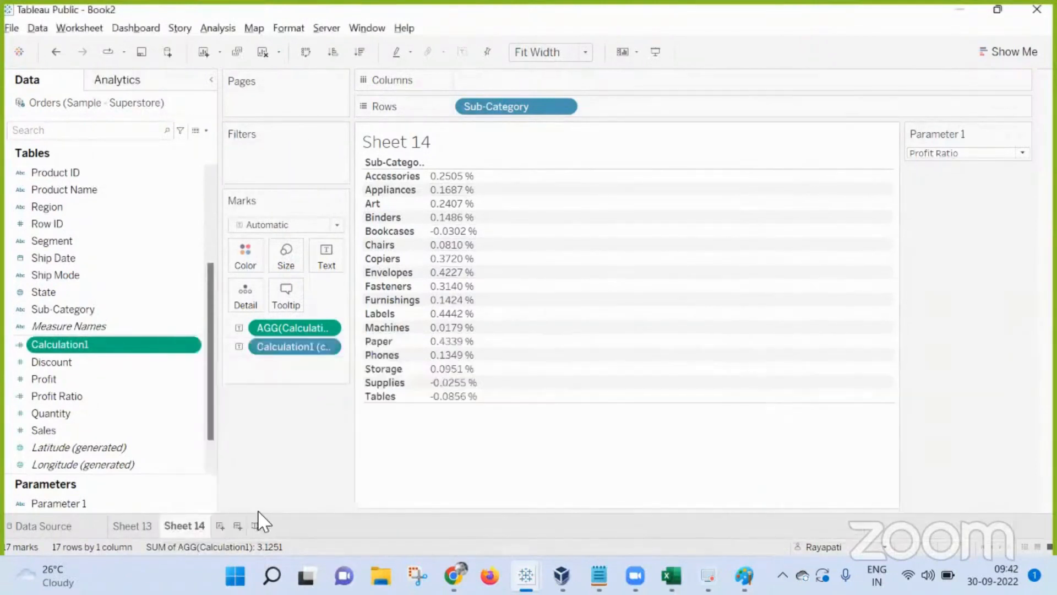
Step: Examine the value list and display names of Parameter 1 again, then close its settings without edits
right_click(127, 501)
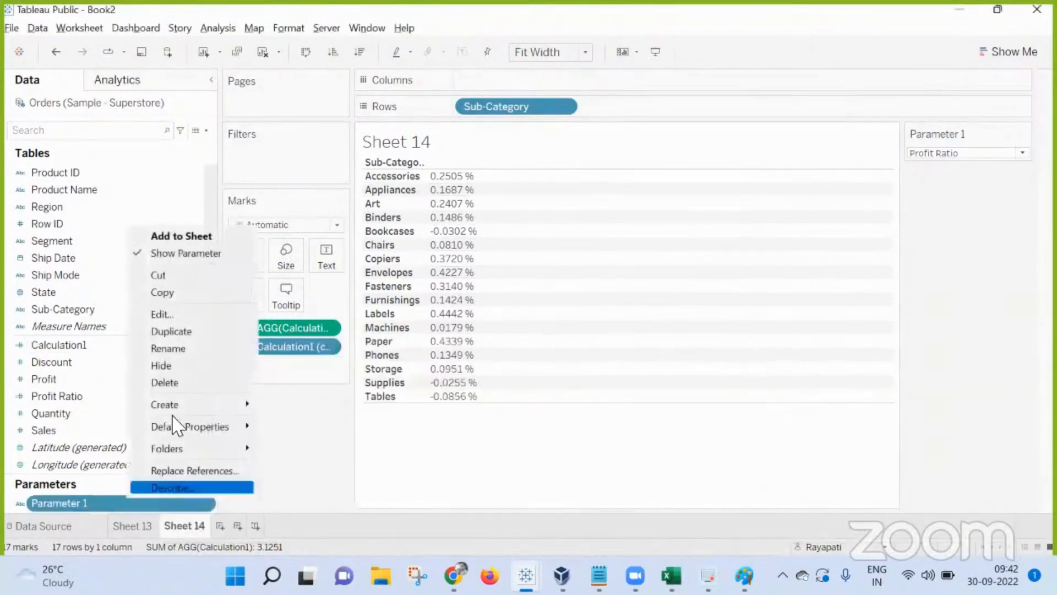
click(196, 313)
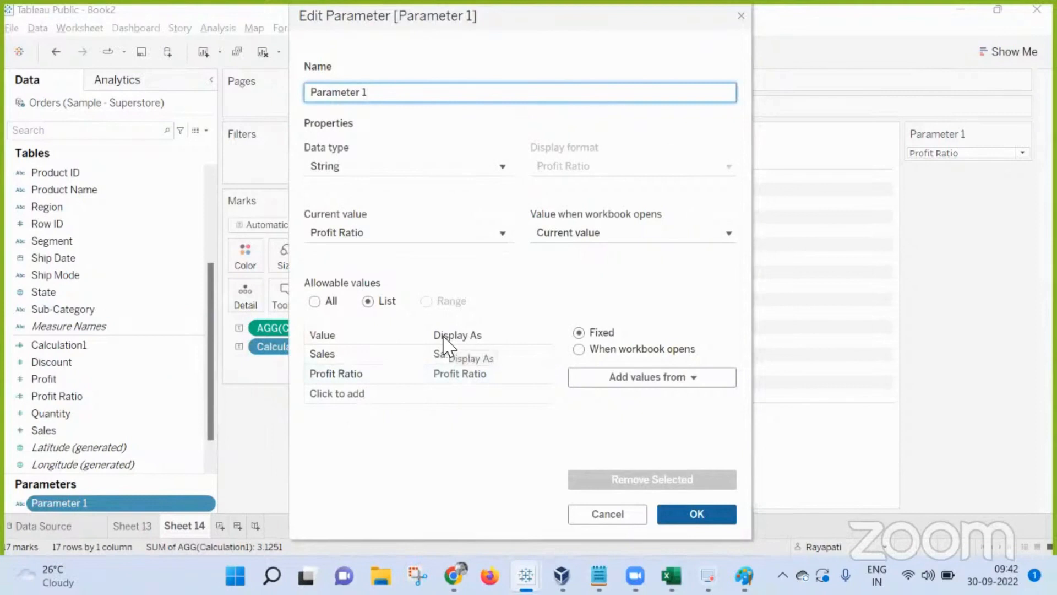
mouse_move(600, 572)
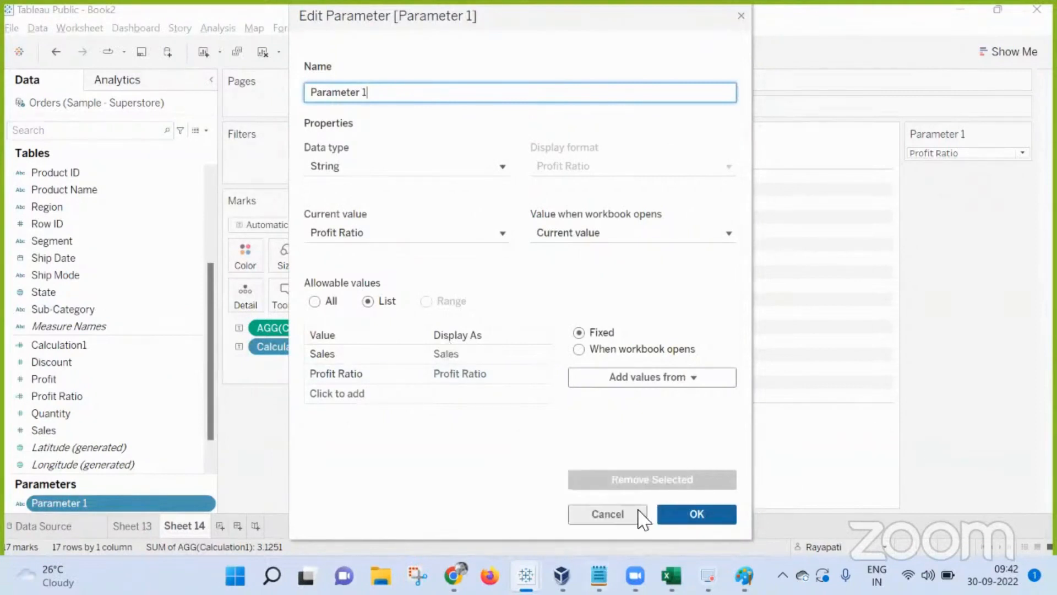
click(639, 513)
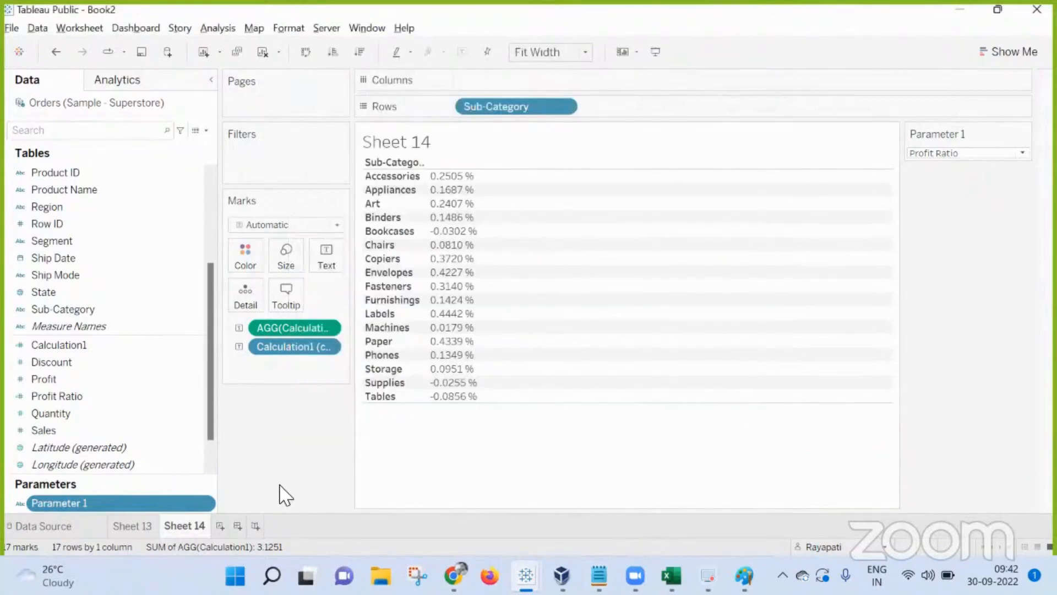